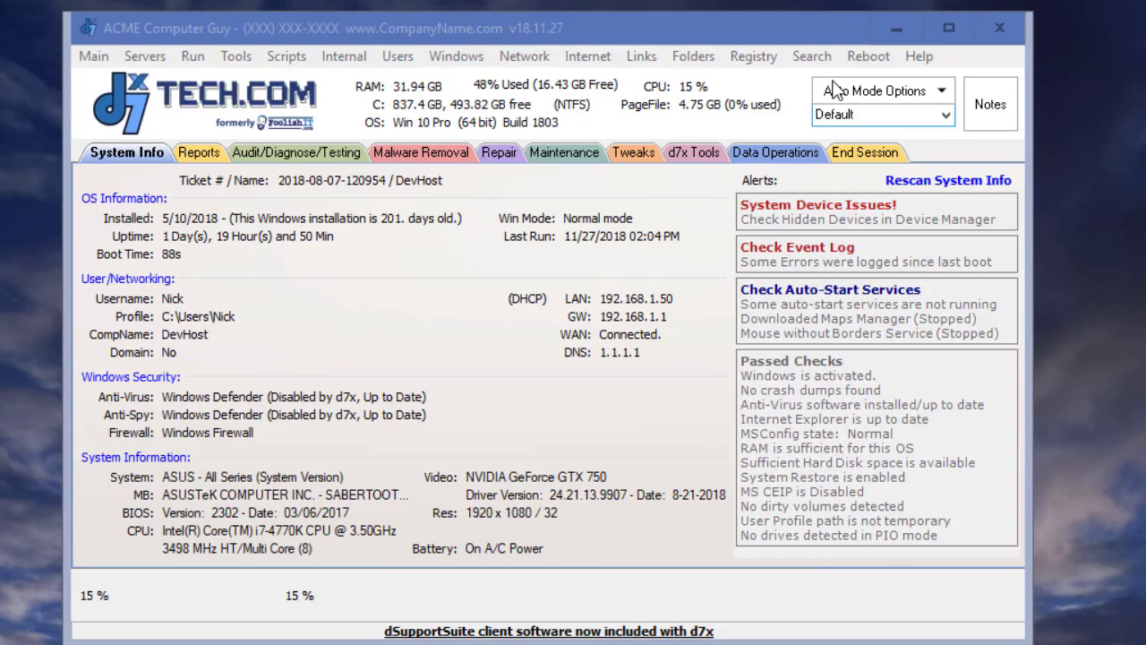
- Look through the Reports, Audit/Diagnose/Testing, Malware Removal, Repair, Maintenance, Tweaks, d7x Tools, Data Operations and End Session pages, and return to System Info
click(224, 154)
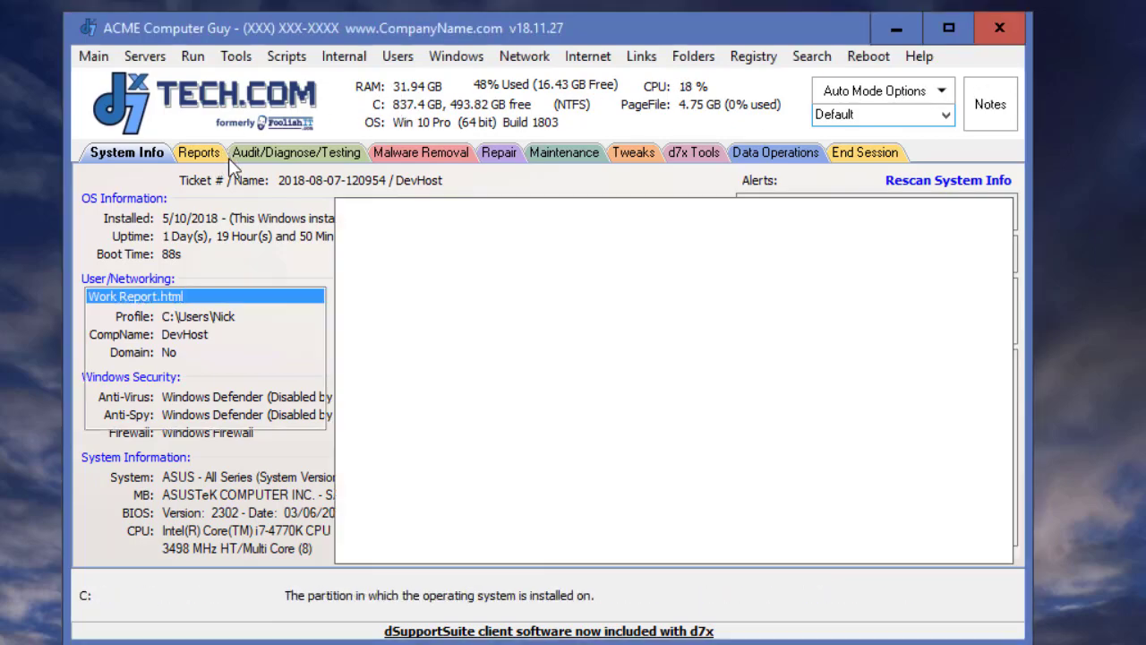
click(291, 153)
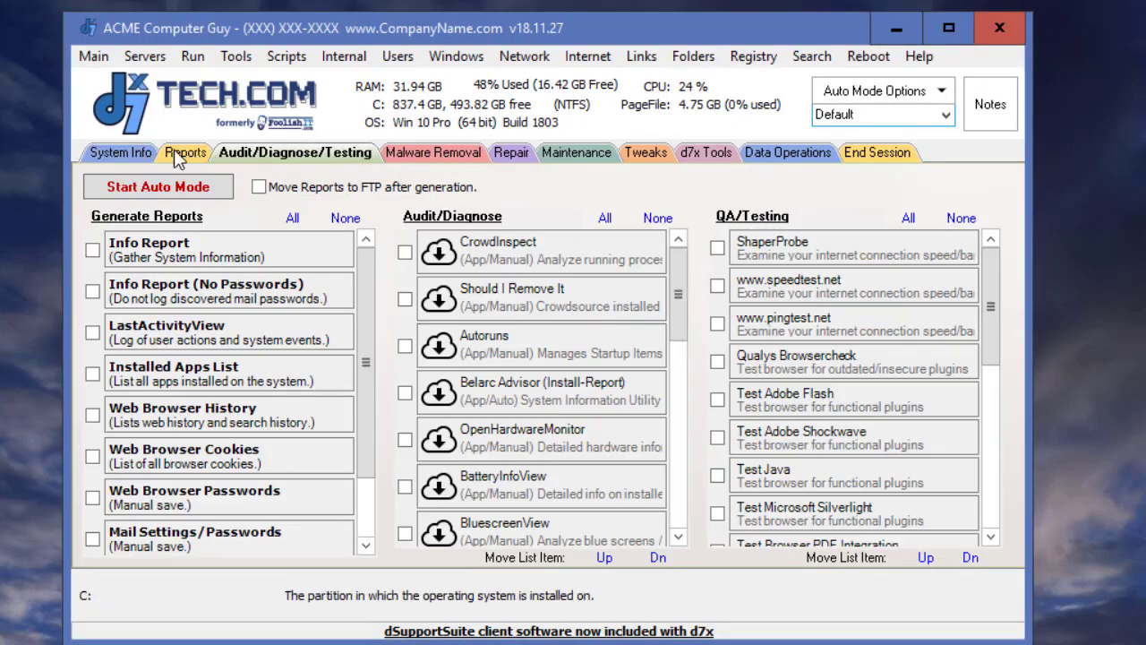
click(467, 153)
click(503, 154)
click(560, 154)
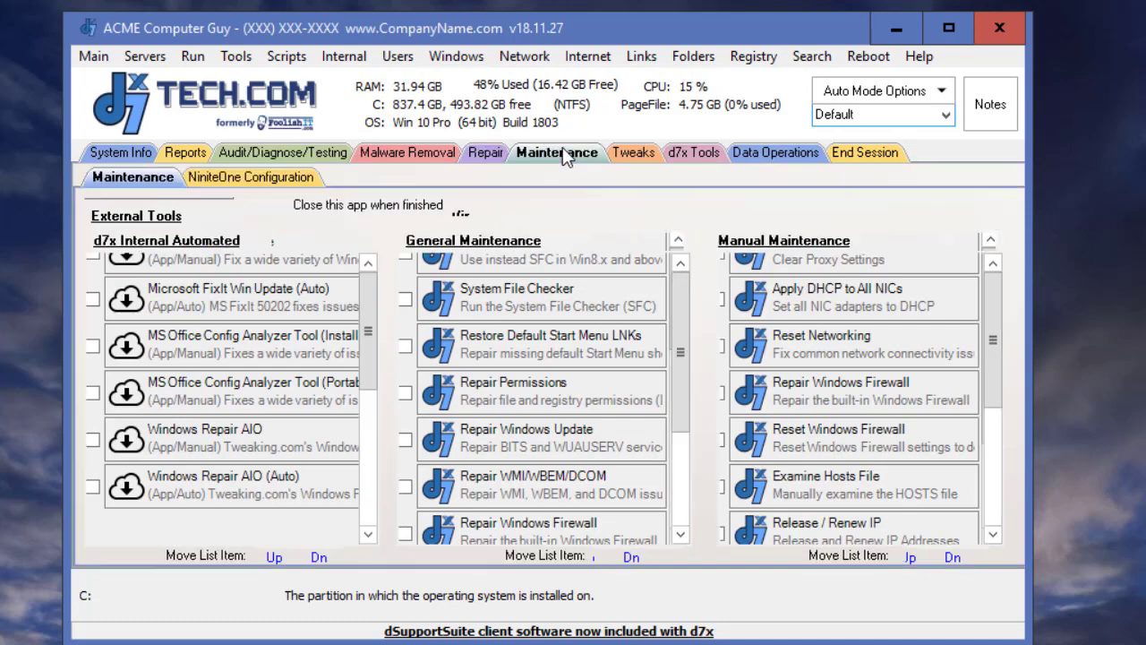
click(627, 154)
click(703, 154)
click(771, 154)
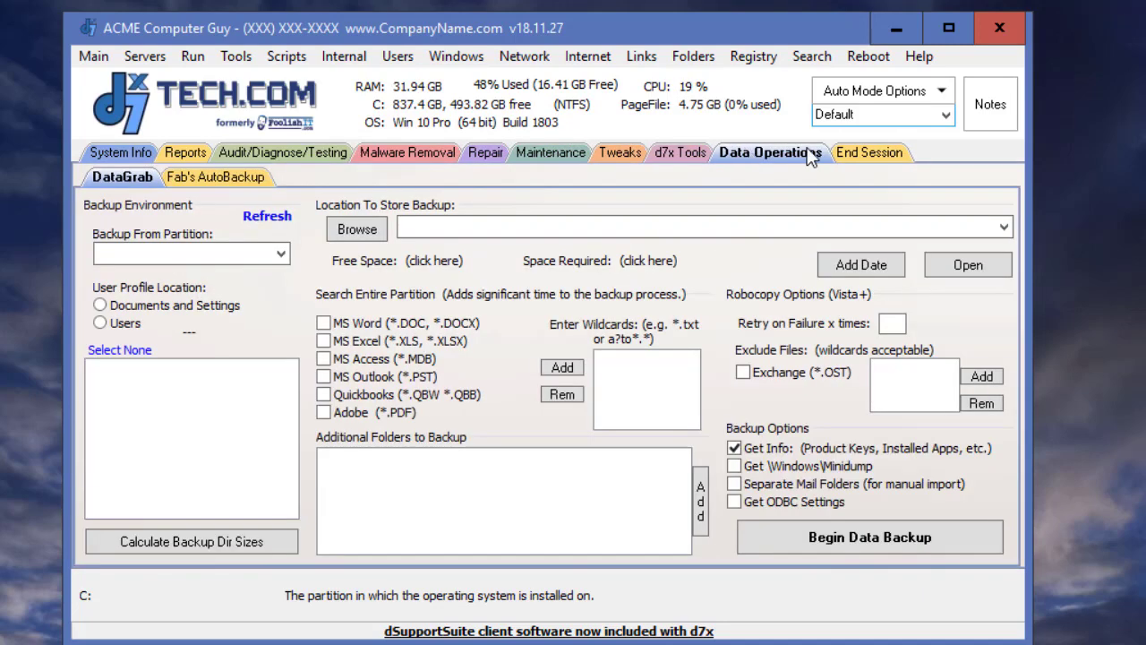
click(864, 154)
click(228, 154)
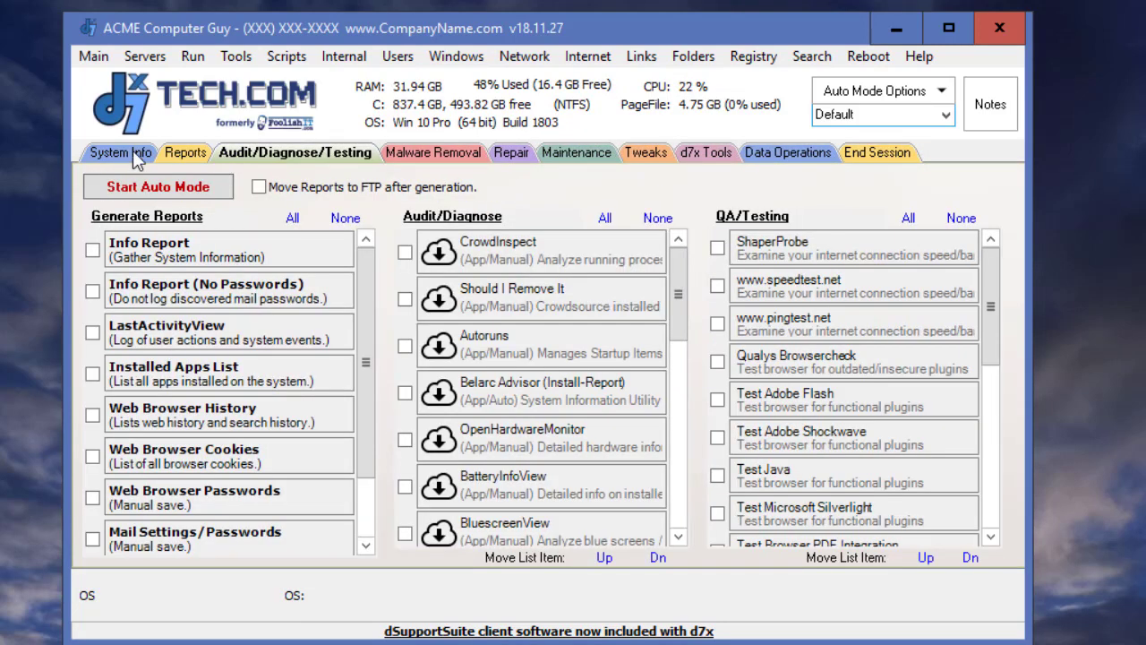
click(133, 150)
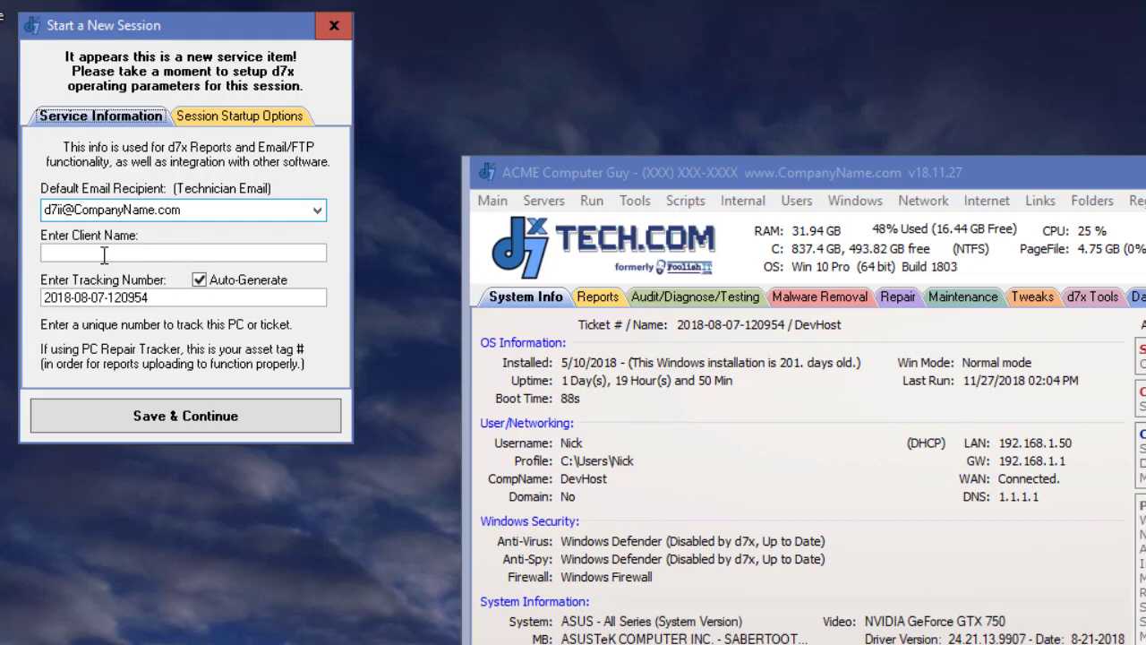
- Examine the tracking number and client name fields in the new session's service information
drag(147, 297, 5, 297)
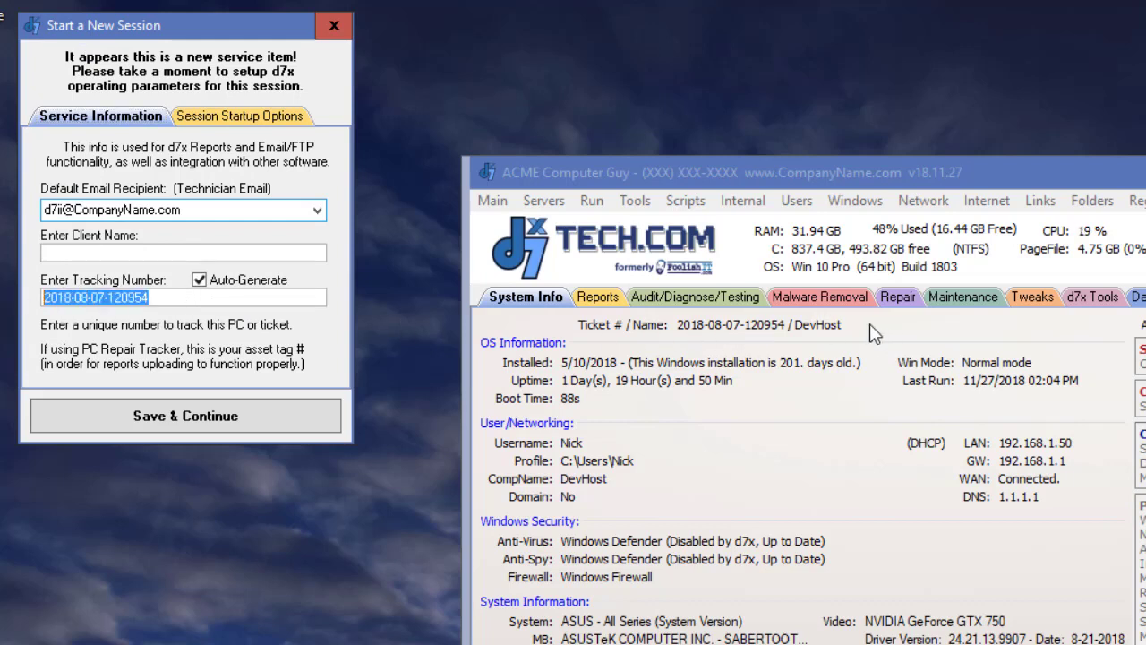
click(133, 253)
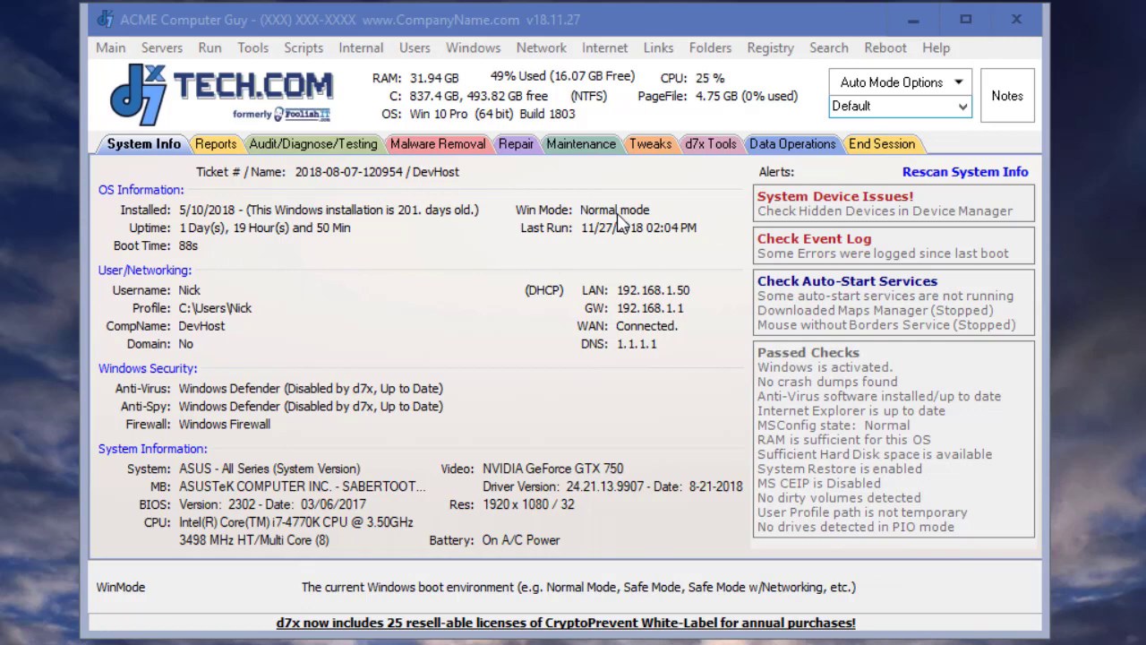
- Review the last run and uptime details, and view the Windows User Accounts dialog for the current username without changing anything
mouse_move(631, 240)
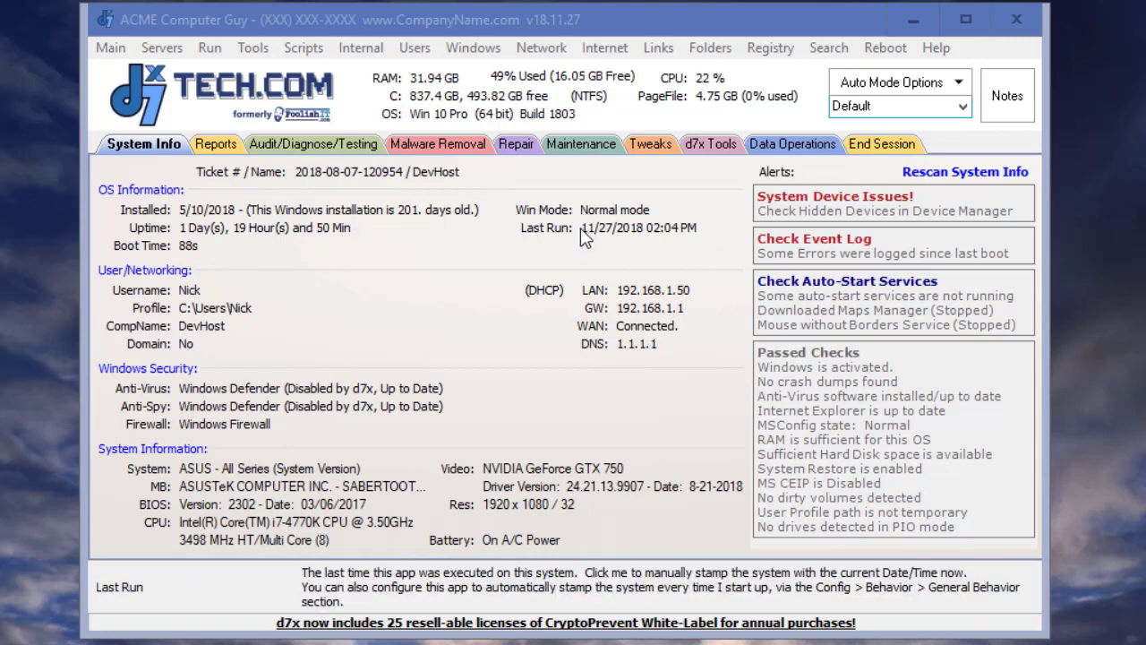
double_click(375, 225)
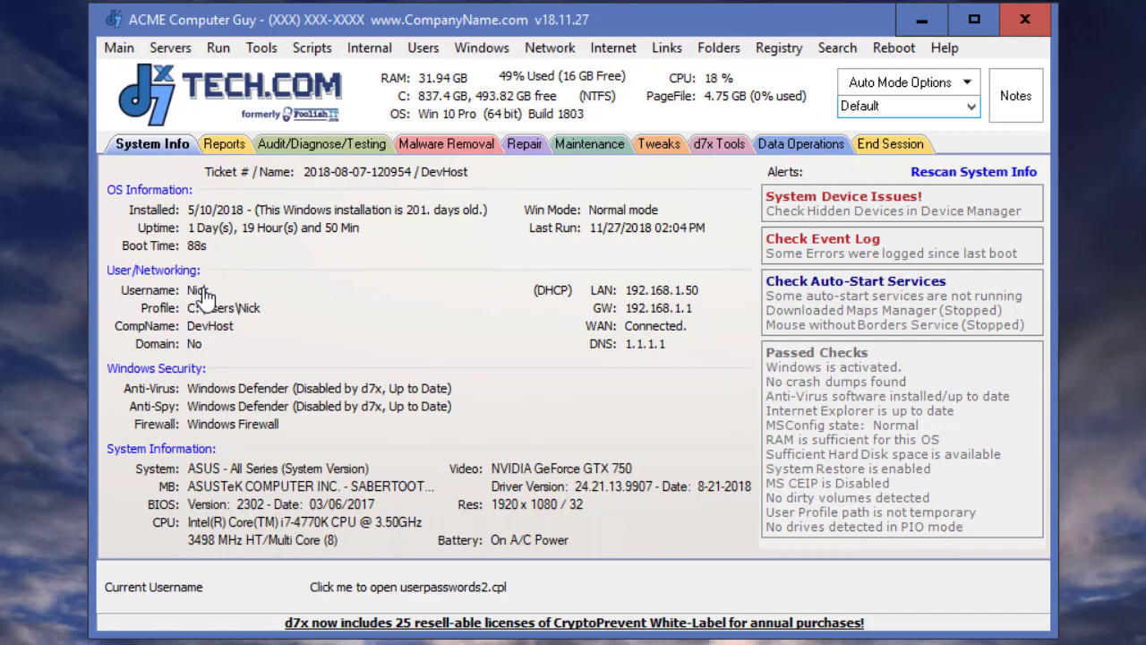
click(199, 292)
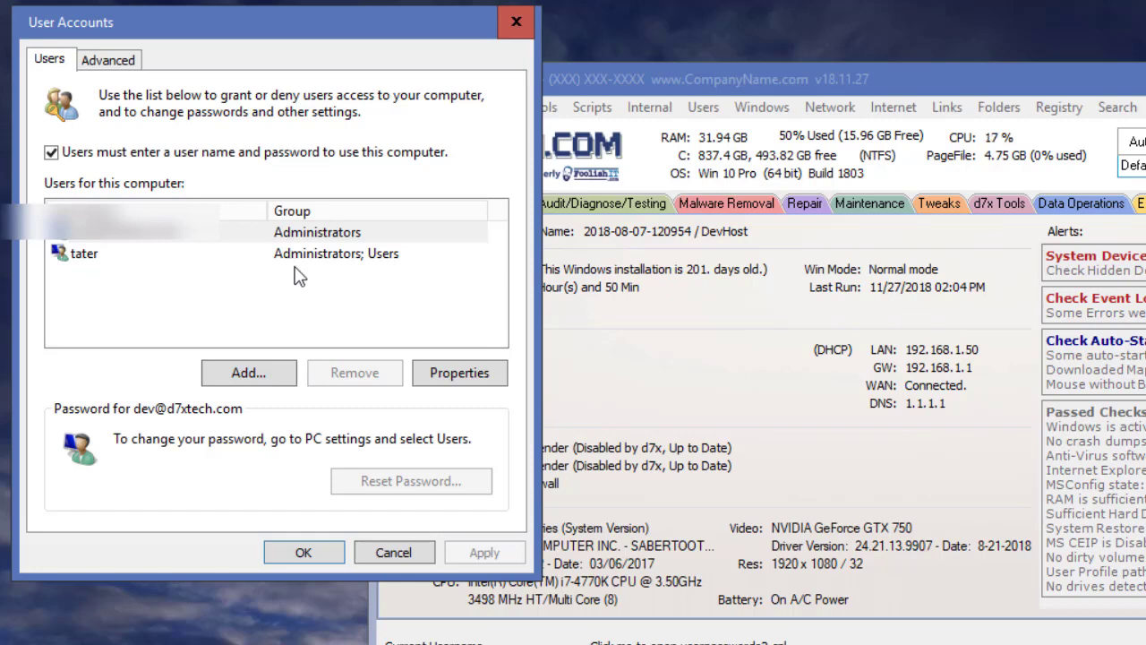
click(392, 552)
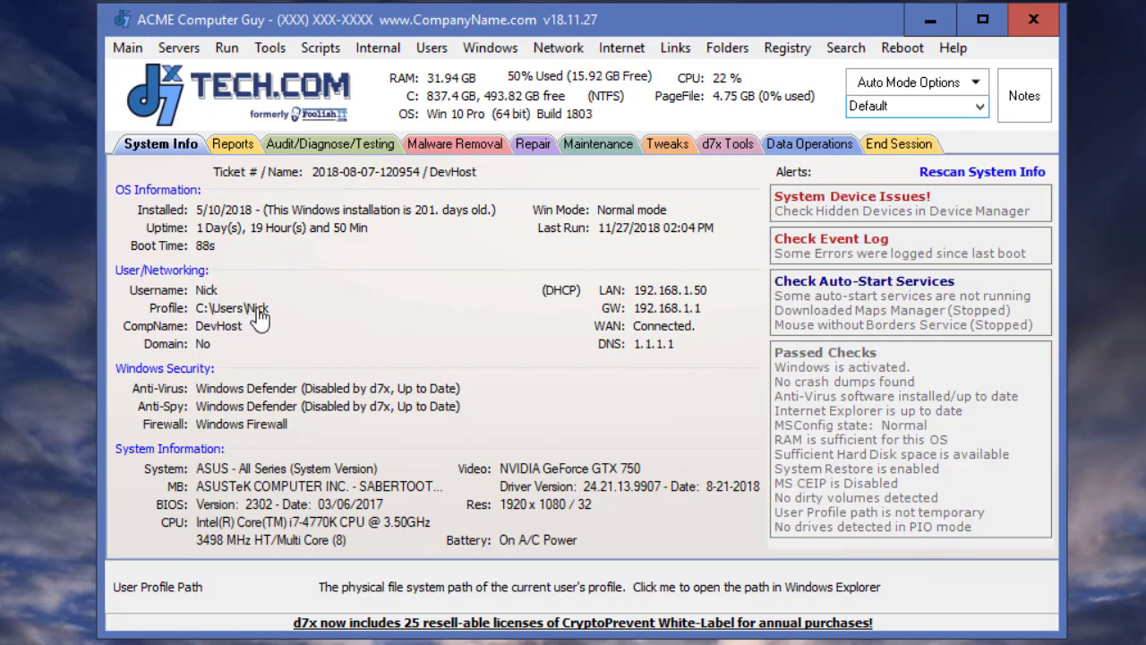
- View the current user's profile folder and the computer name's system properties from the User/Networking information, closing each without changes
click(258, 318)
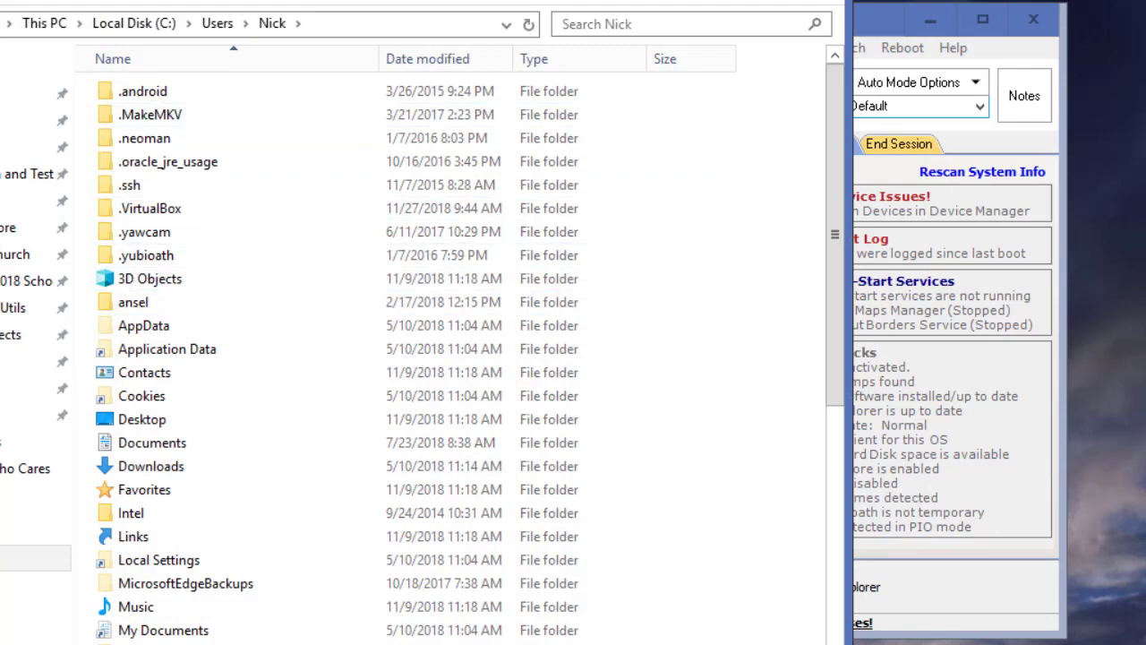
click(810, 9)
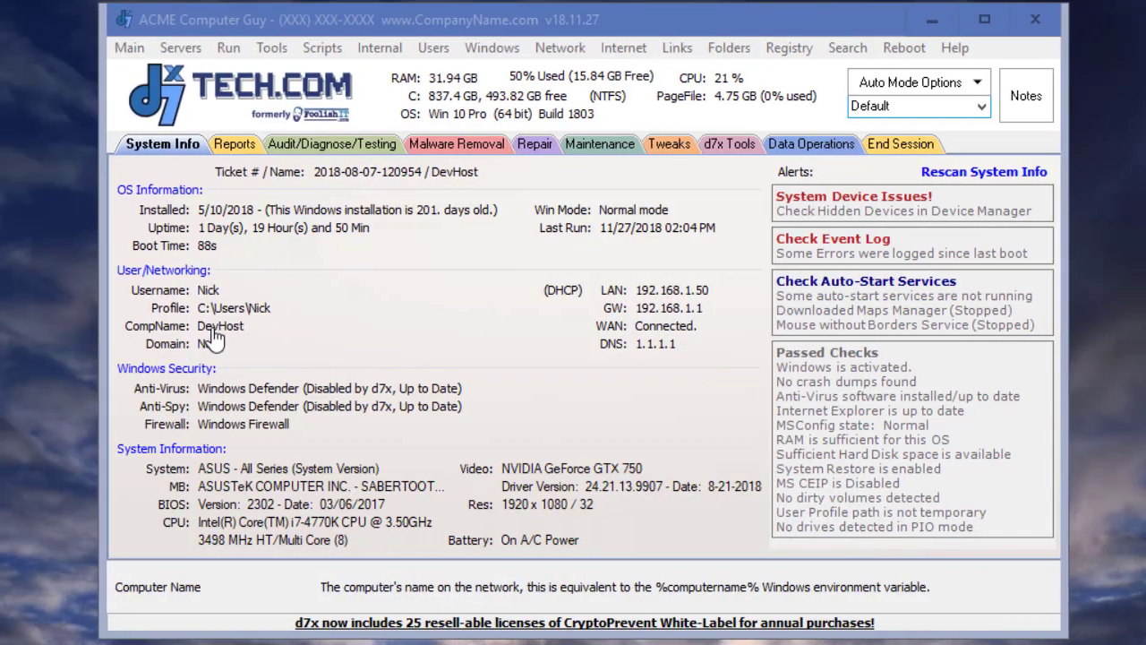
click(215, 328)
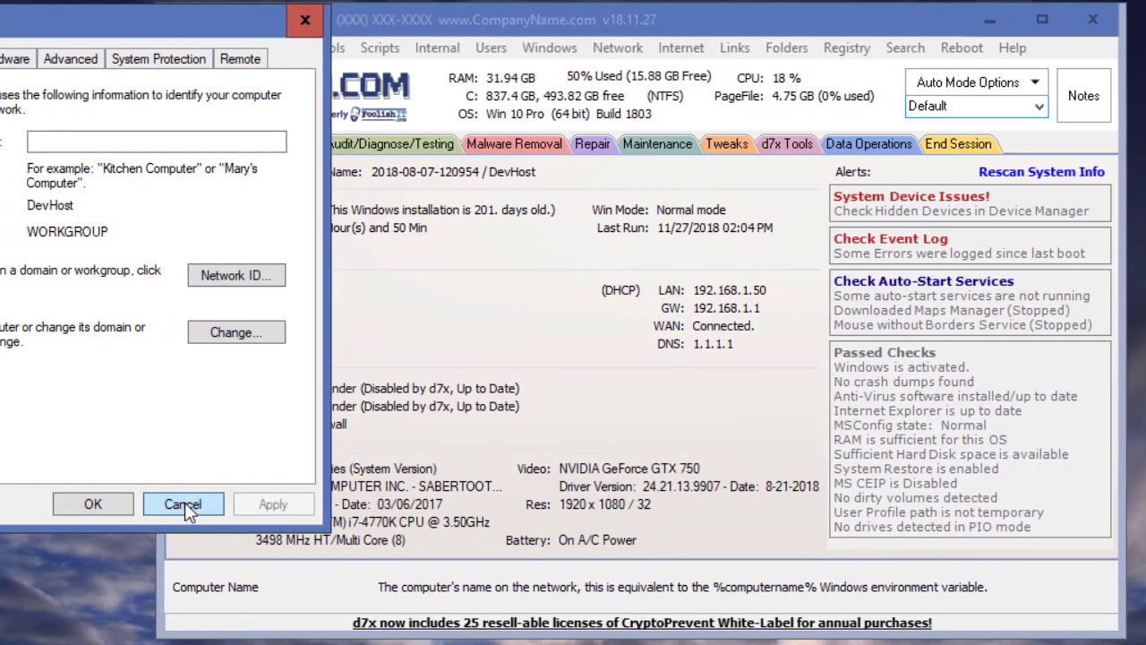
click(327, 505)
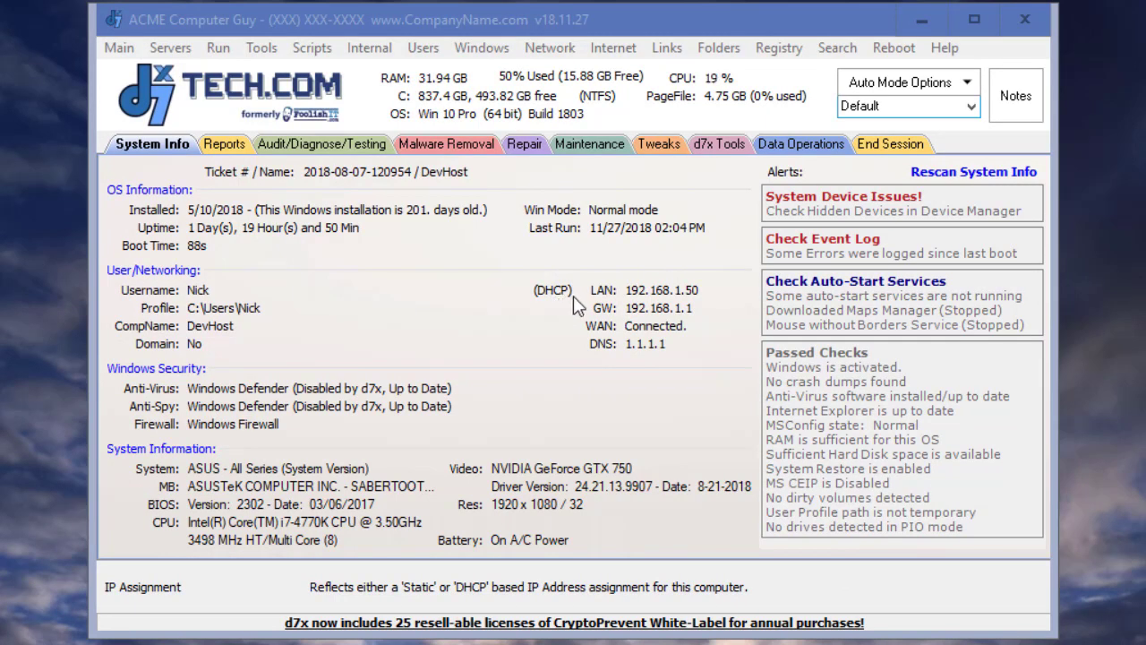
- View the IPv4 gateway's web page in the built-in browser, and bring up and decline the primary DNS server ping
click(659, 314)
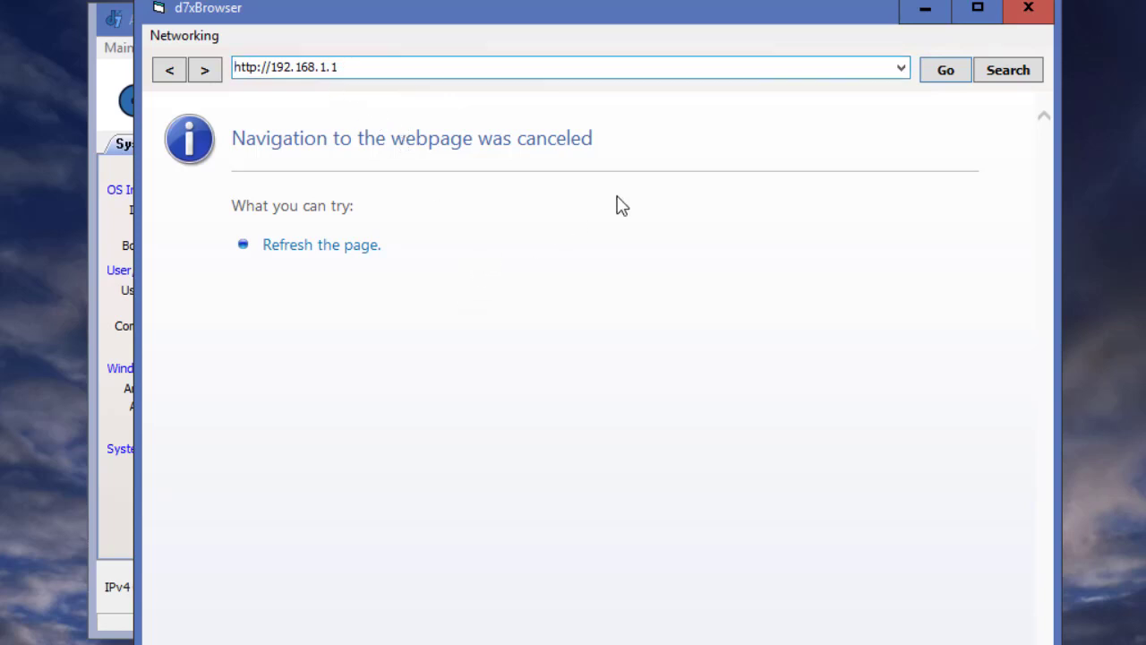
click(1028, 9)
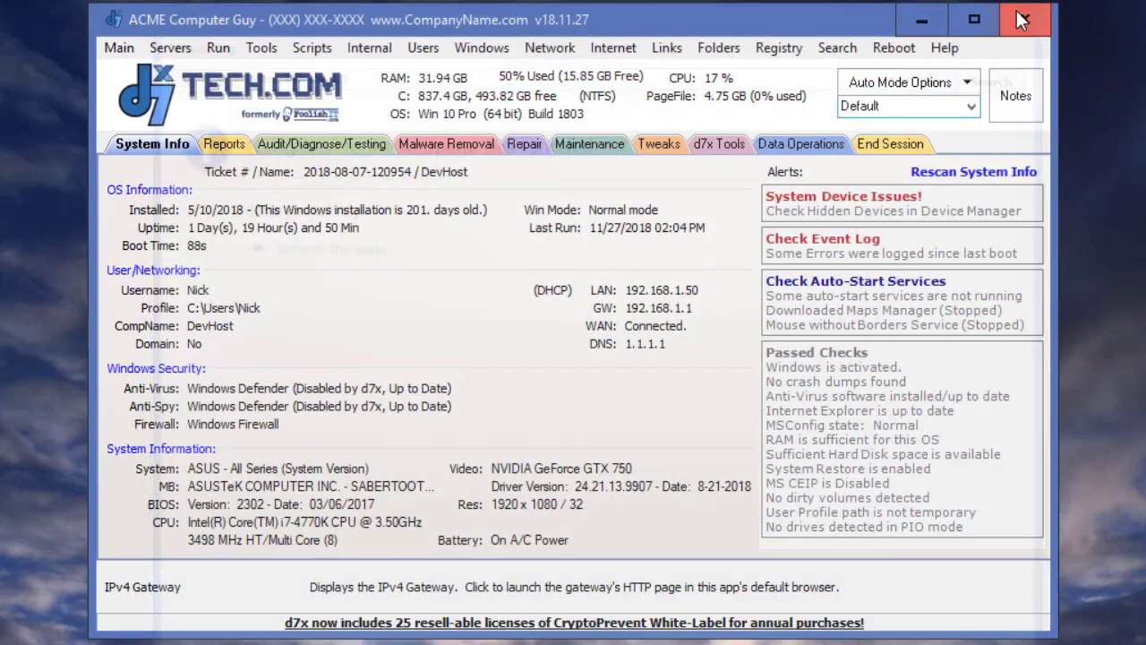
click(651, 351)
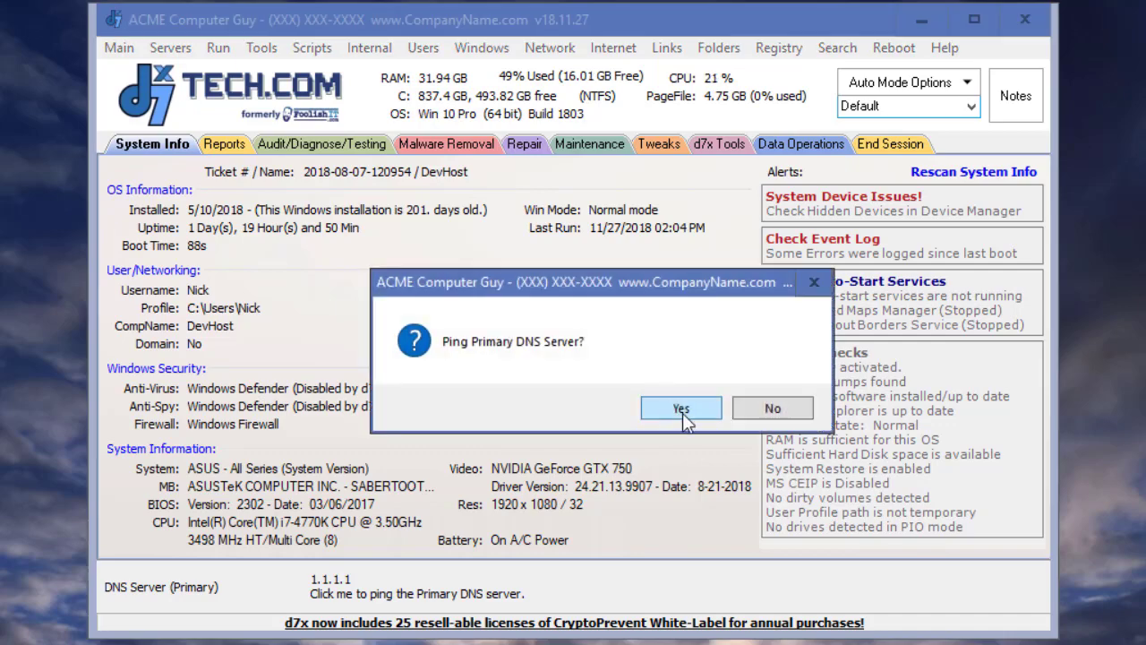
click(792, 417)
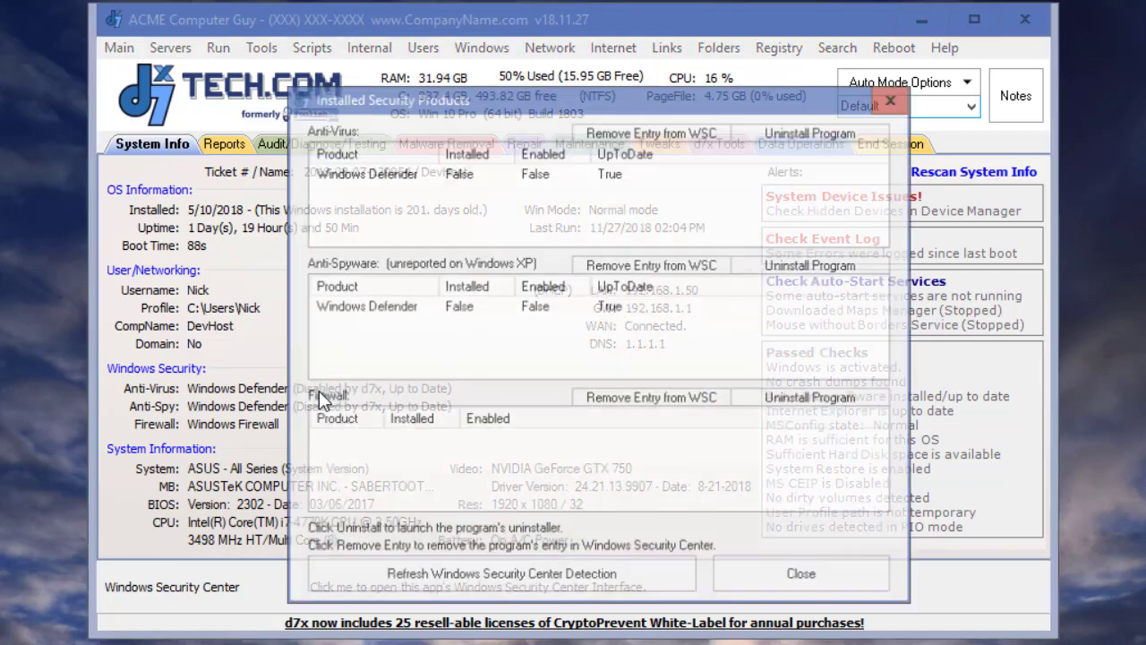
- Open the Windows Security Center Interface from the Windows Security information, and reopen it from the internal tools
click(324, 396)
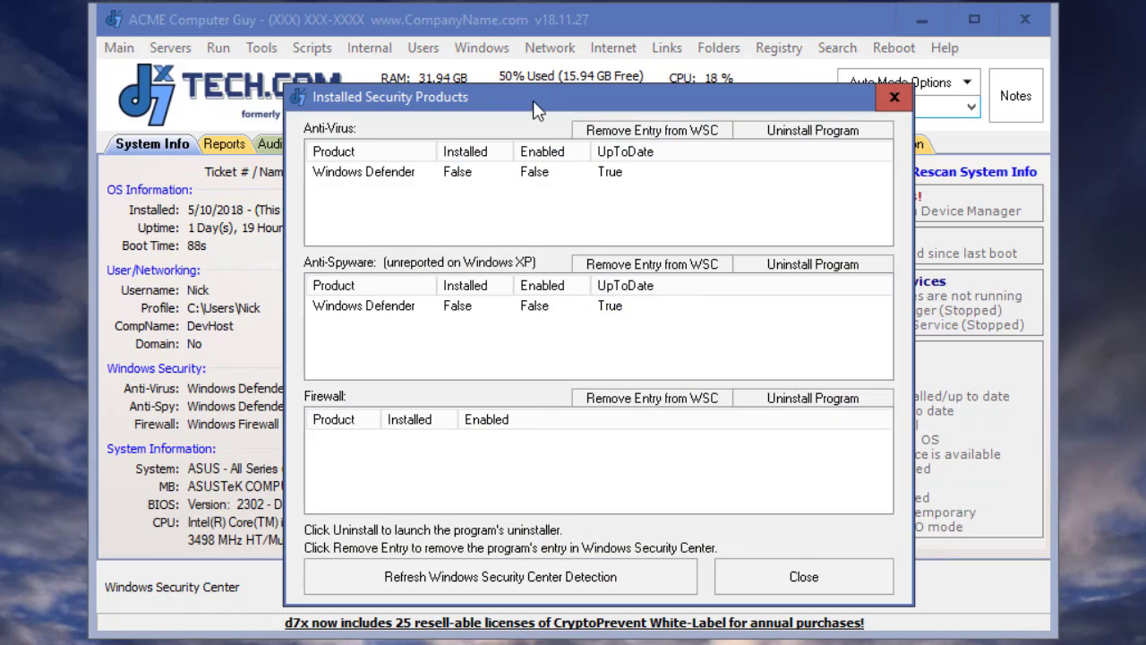
click(370, 49)
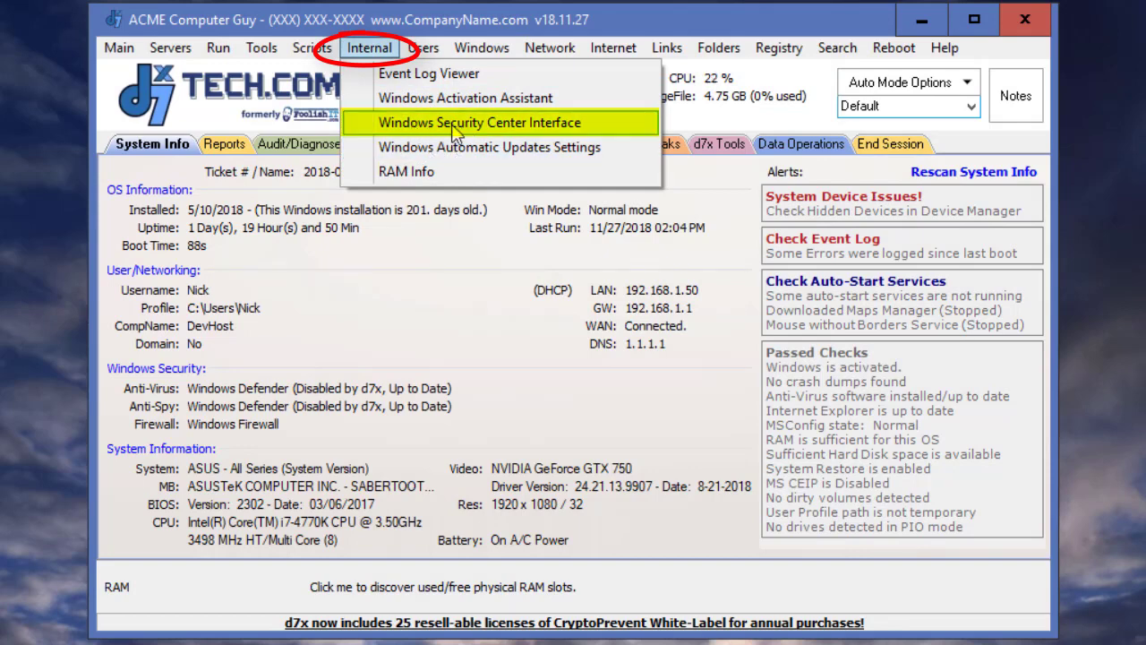
click(577, 134)
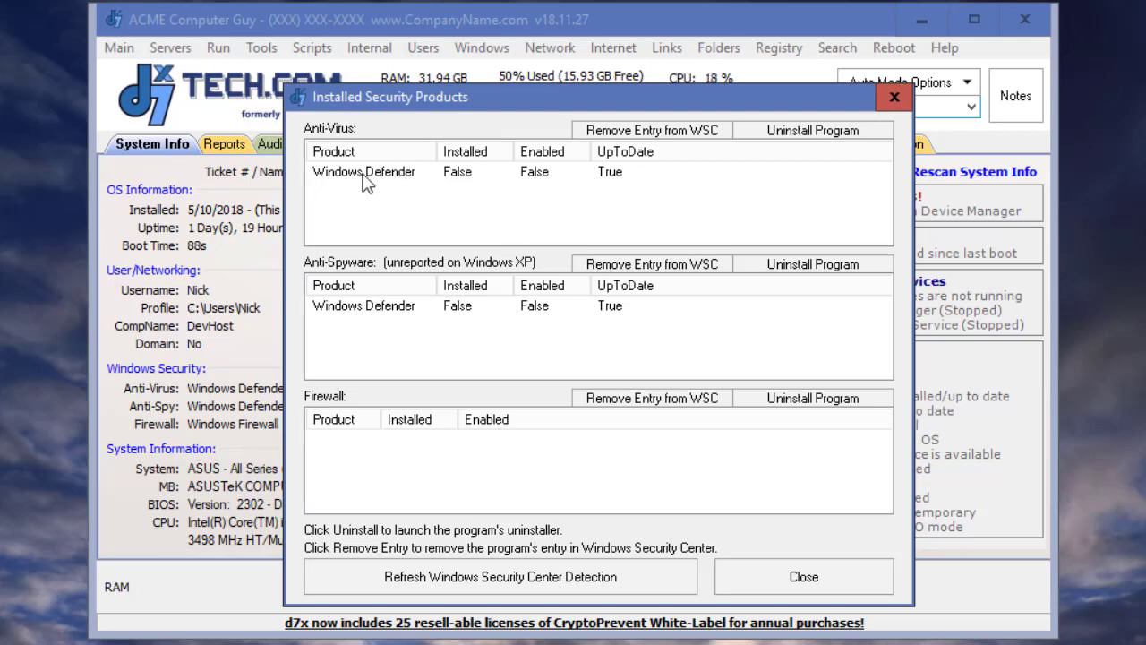
- Examine the Windows Defender anti-virus and anti-spyware entries and the firewall list, and close the installed security products window
click(362, 176)
click(363, 308)
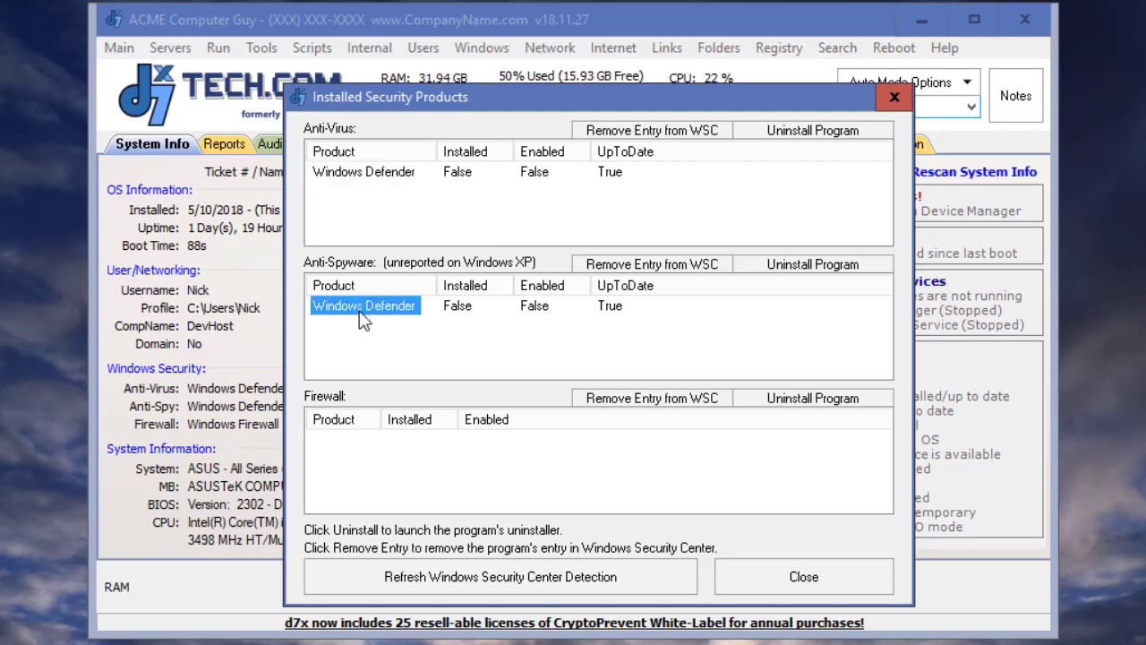
click(356, 451)
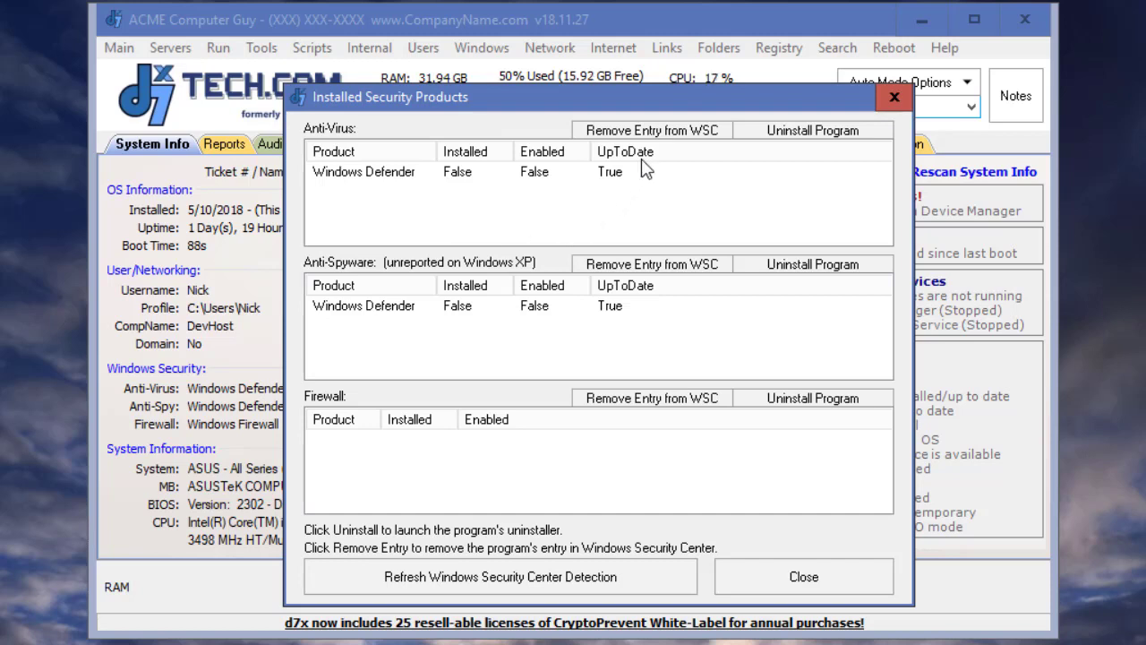
click(415, 176)
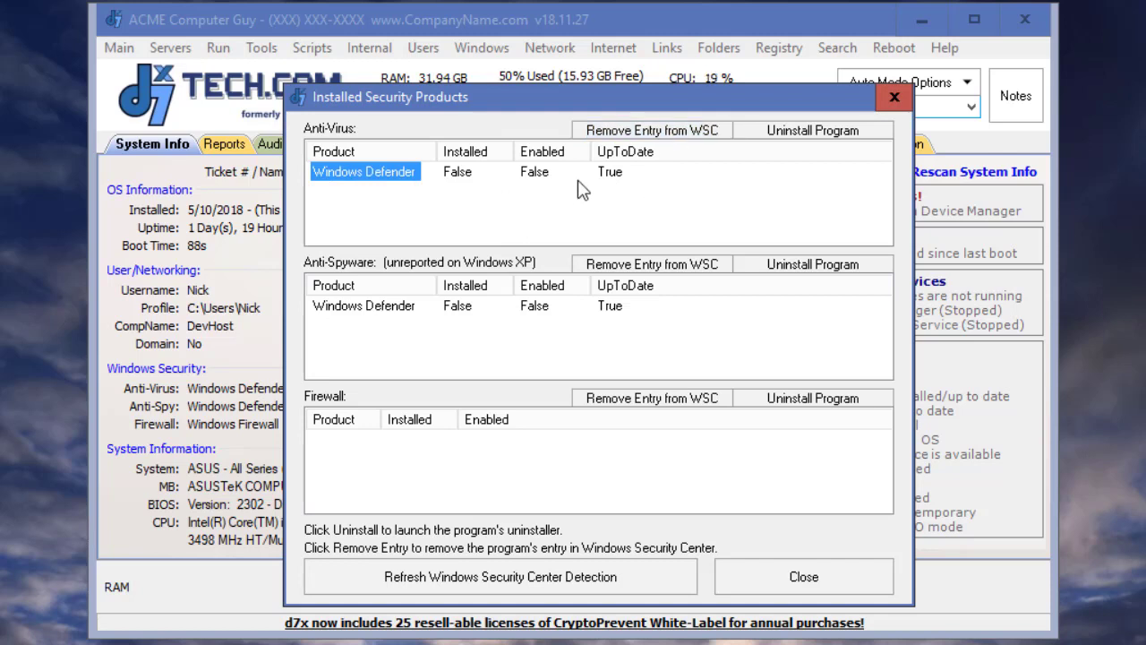
click(541, 200)
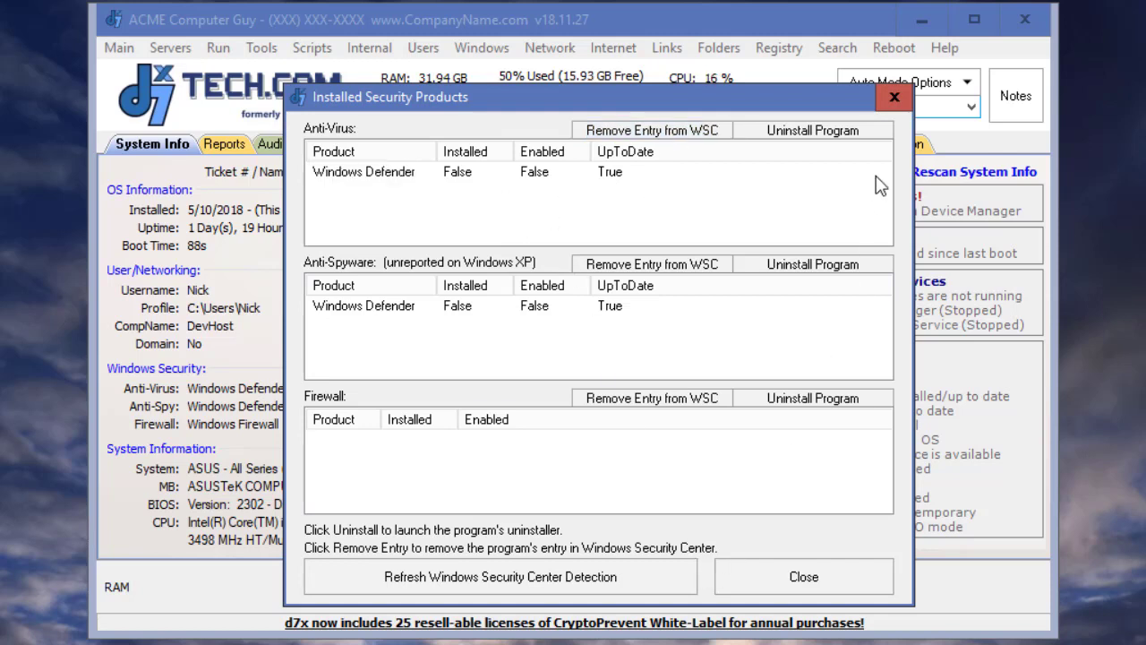
click(788, 577)
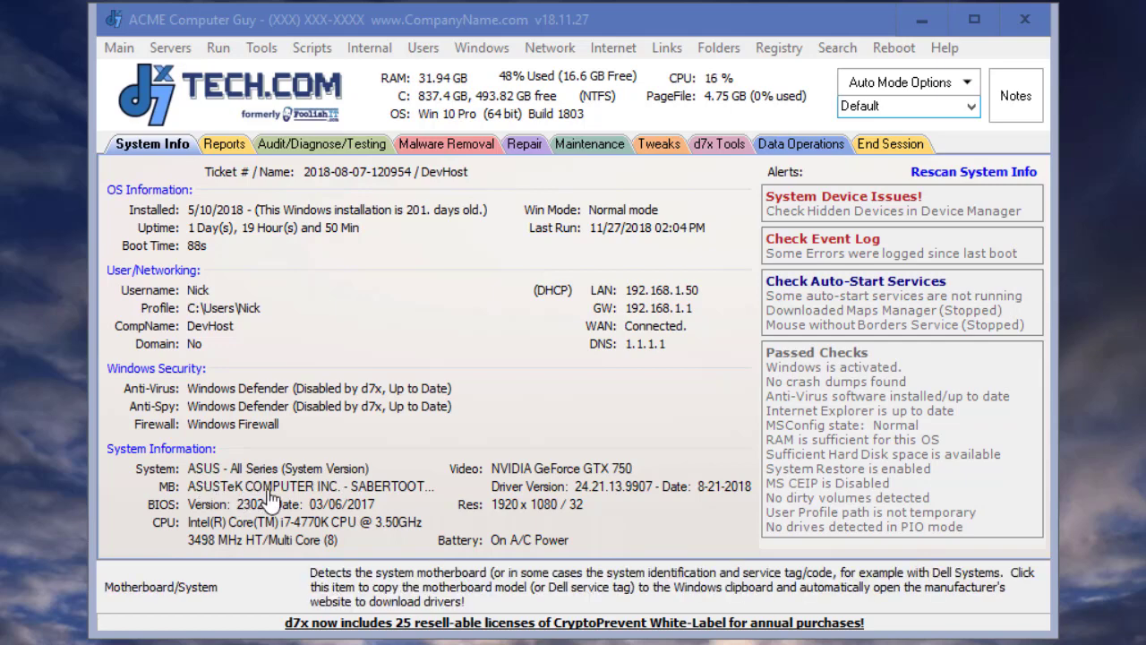
- Bring up the ASUS support website option from the motherboard and system model entries, declining to visit the site
click(417, 492)
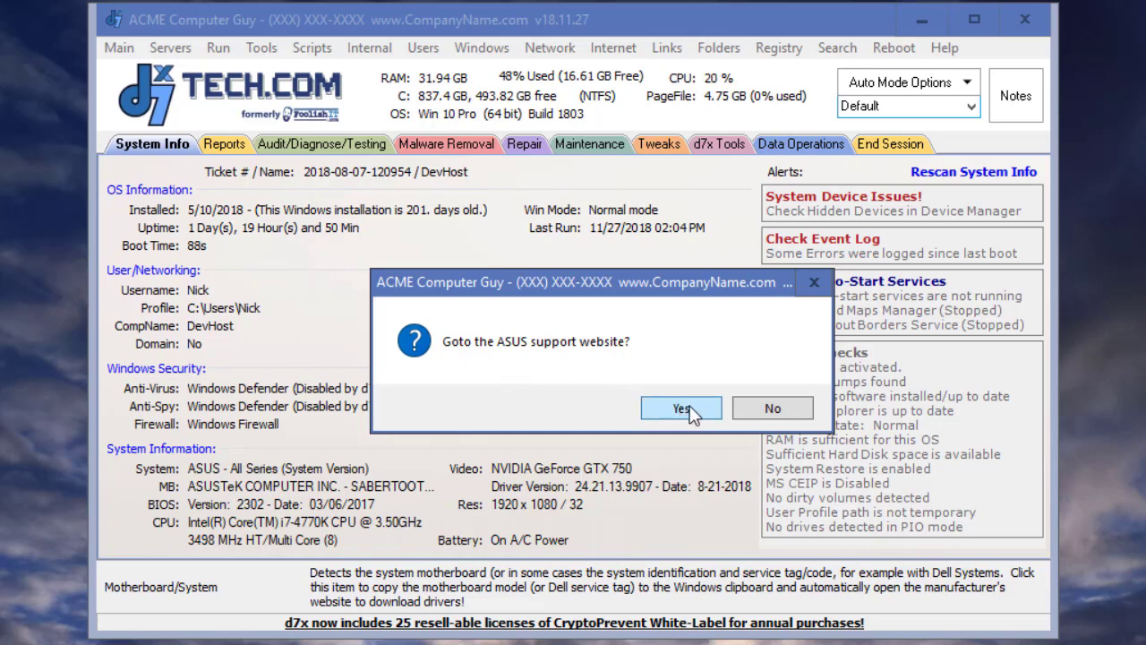
click(772, 408)
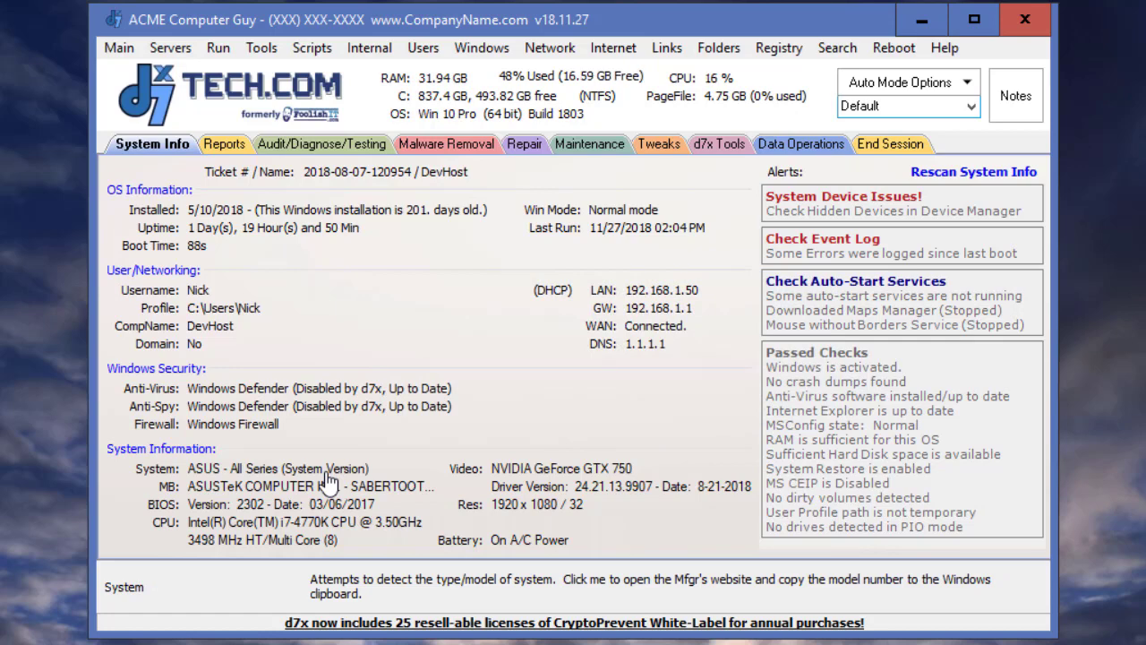
click(273, 468)
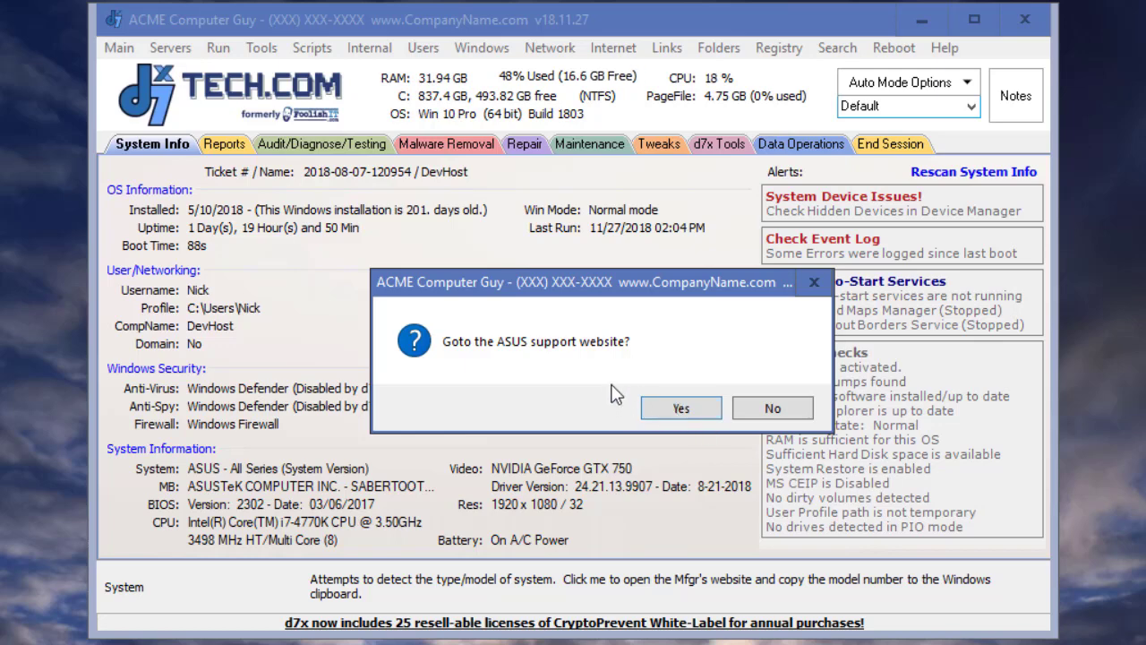
click(681, 408)
click(761, 409)
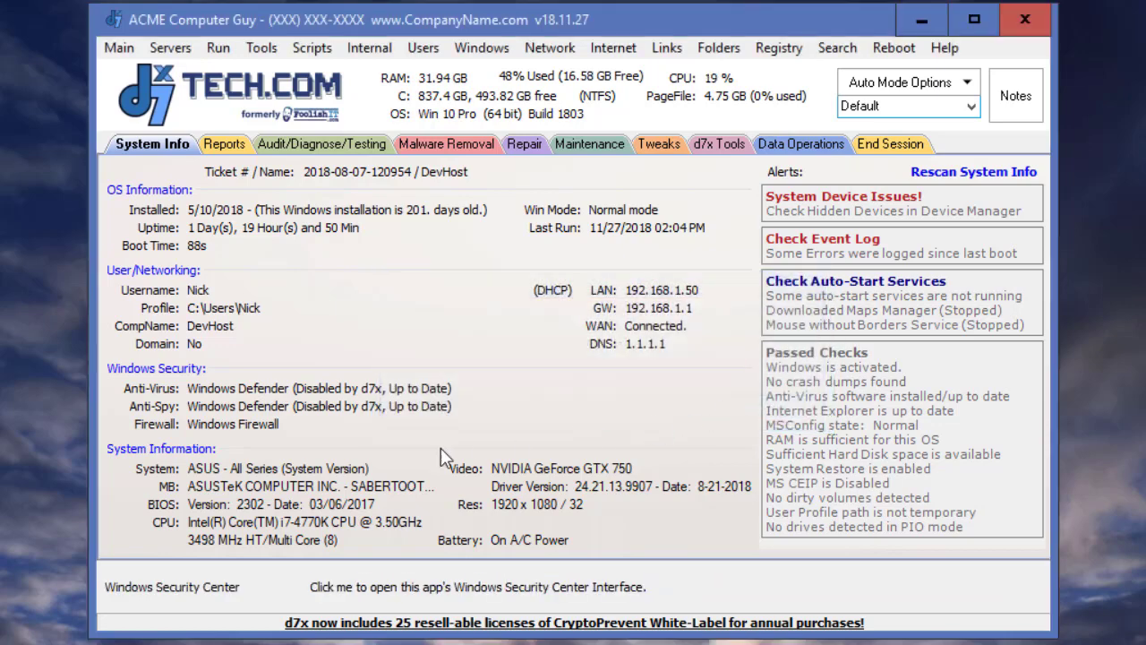
- Bring up the manufacturer support website options from the BIOS and video card entries, declining to visit the ASUS and nVidia sites
click(221, 510)
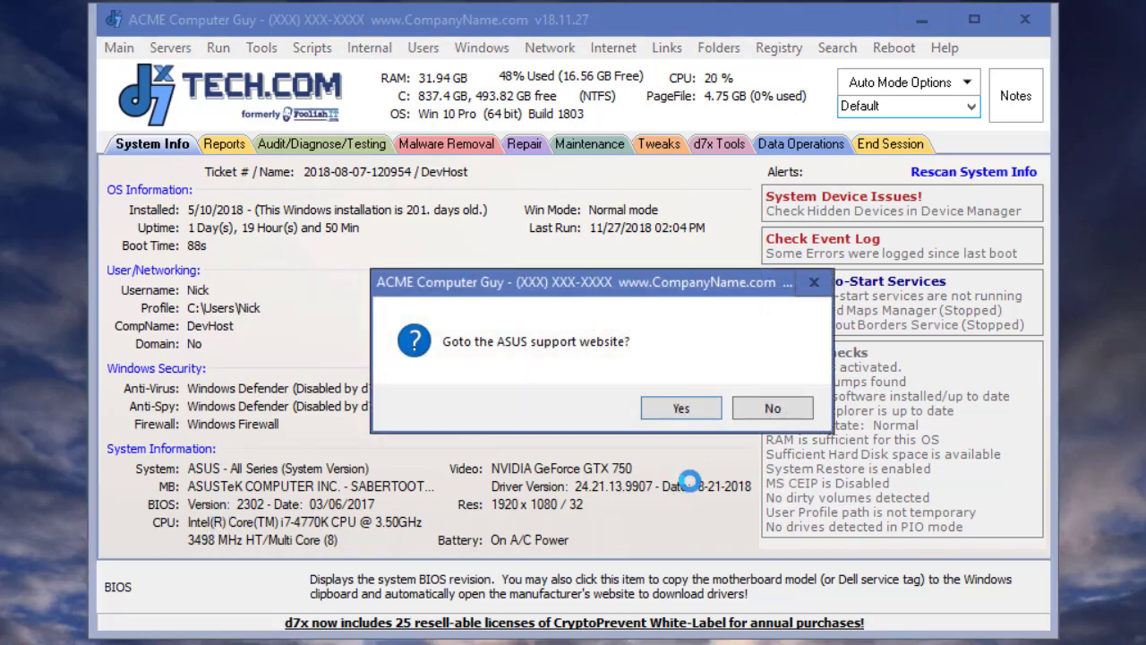
click(788, 412)
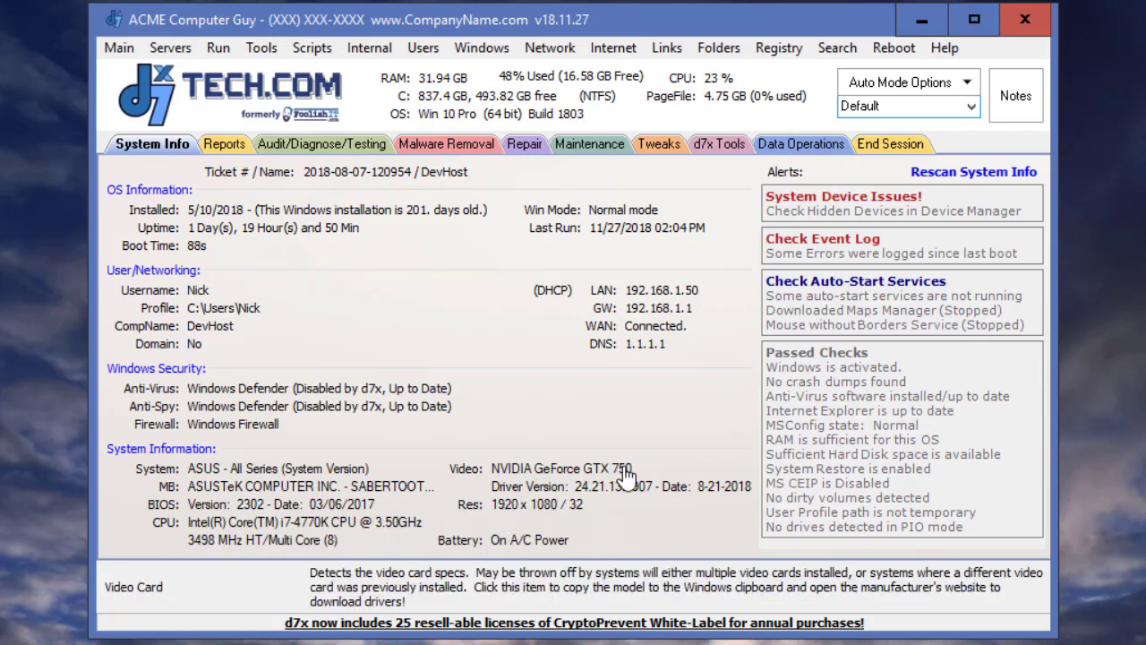
click(598, 479)
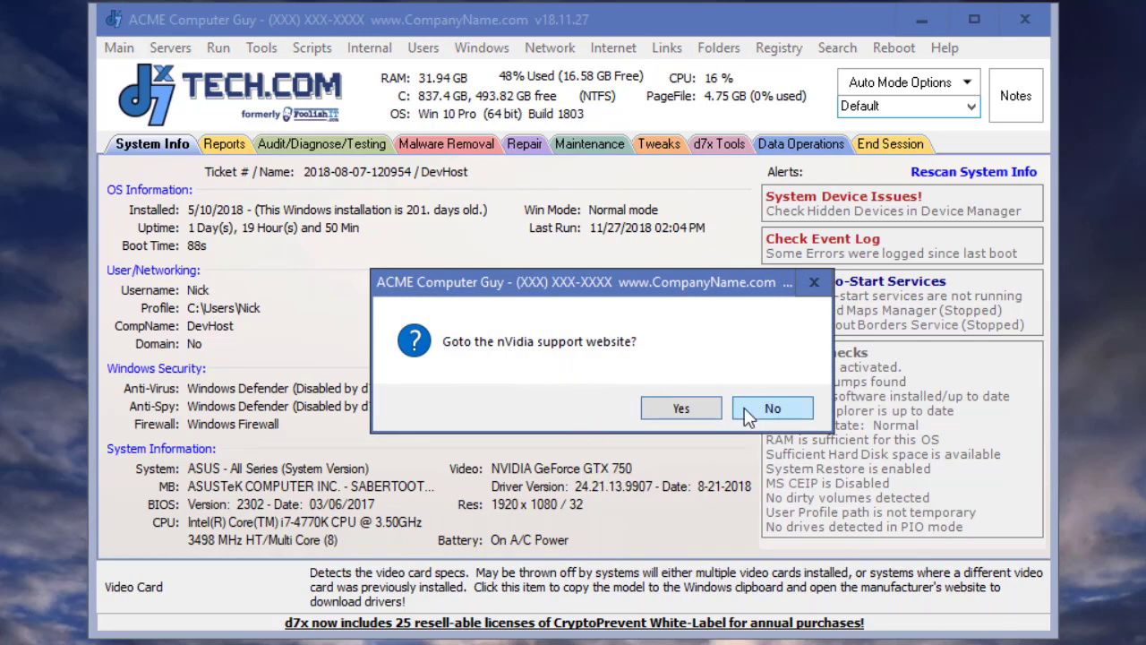
click(774, 410)
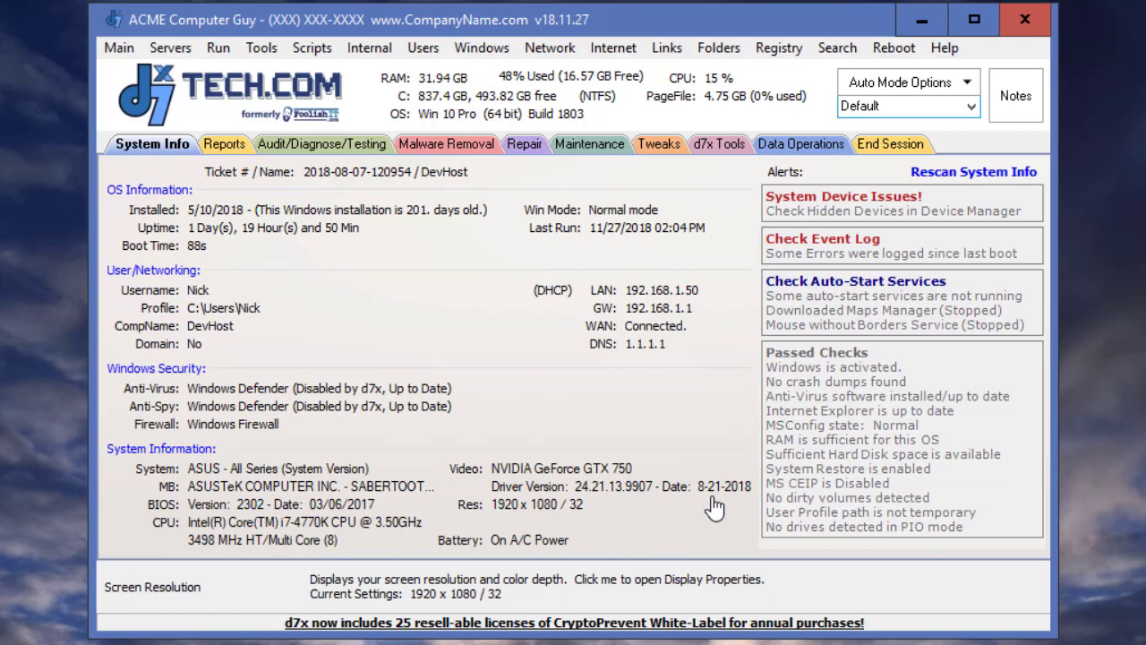
- Open the battery details from the Battery entry, examine the capacity, health and remaining rows, and close BatteryInfoView
click(526, 548)
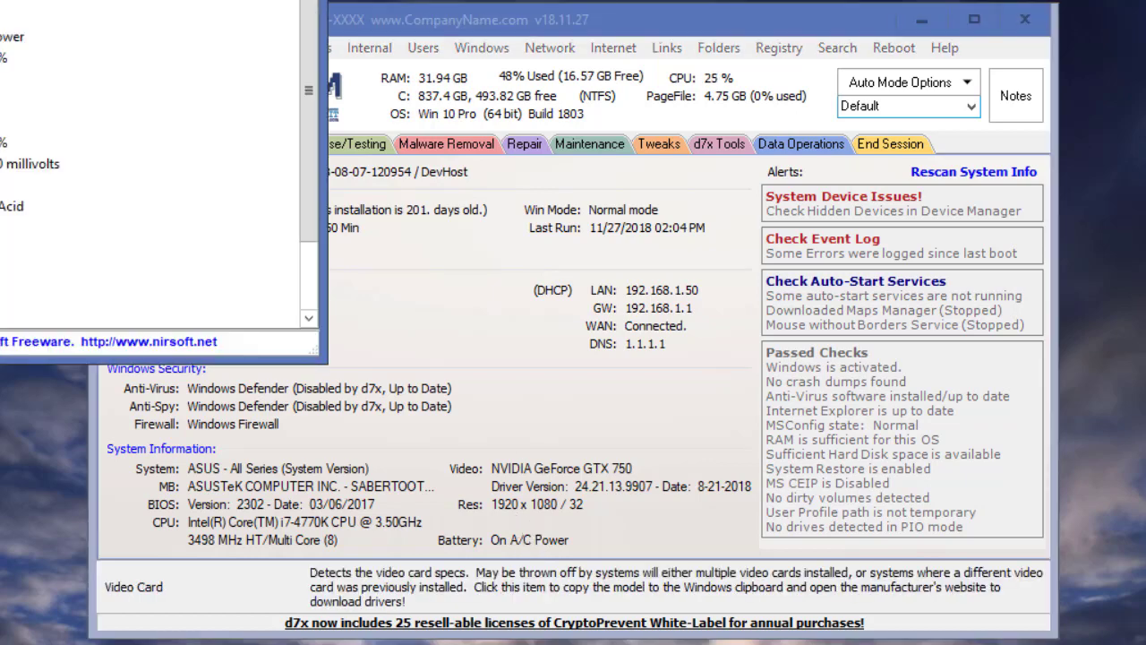
drag(0, 0, 563, 86)
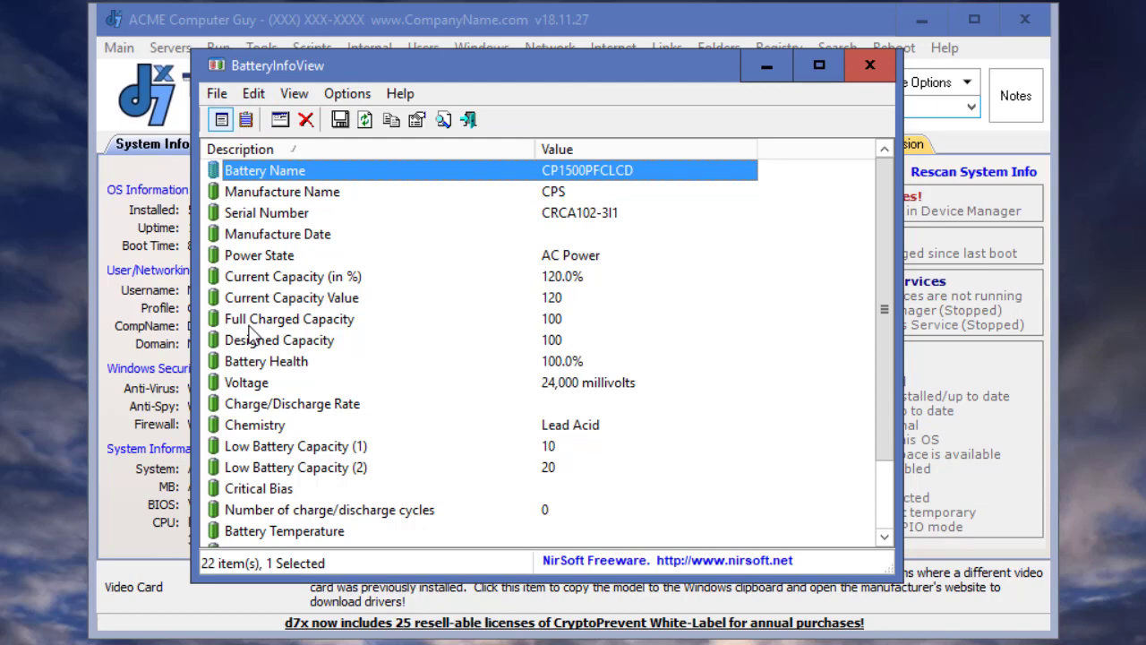
click(291, 278)
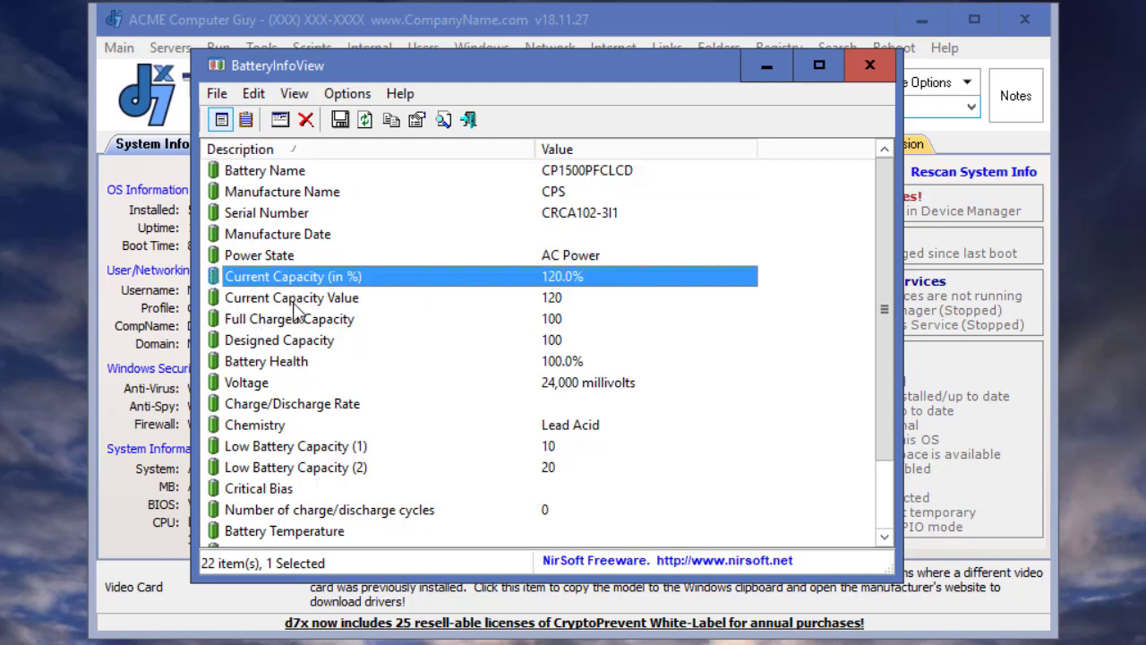
click(305, 299)
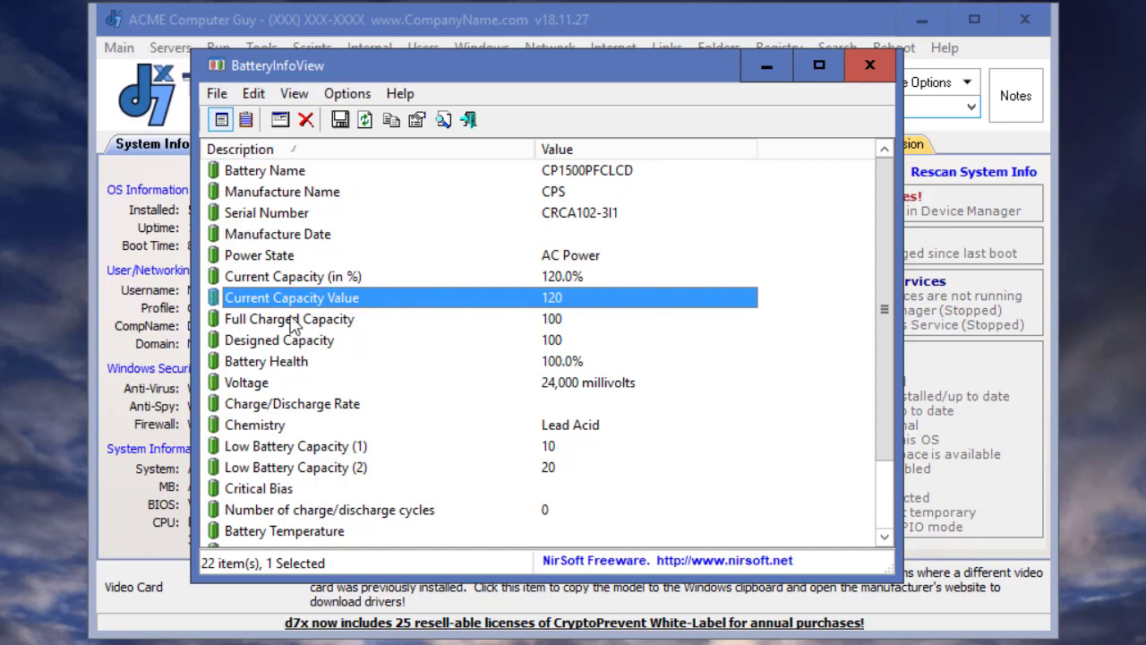
click(293, 321)
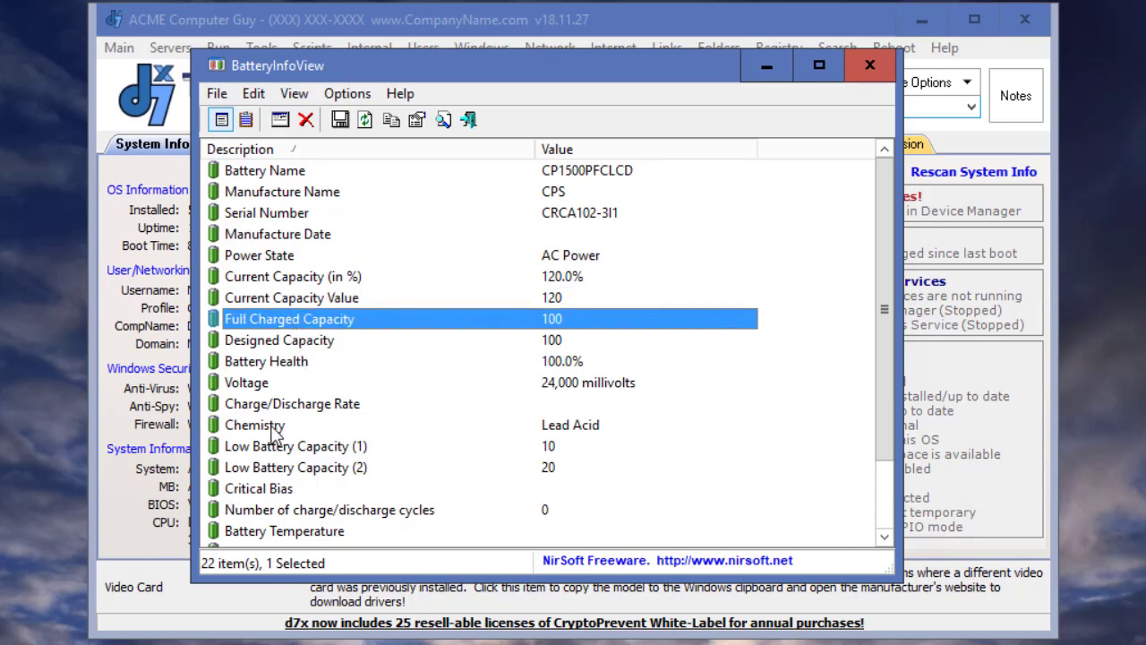
click(261, 364)
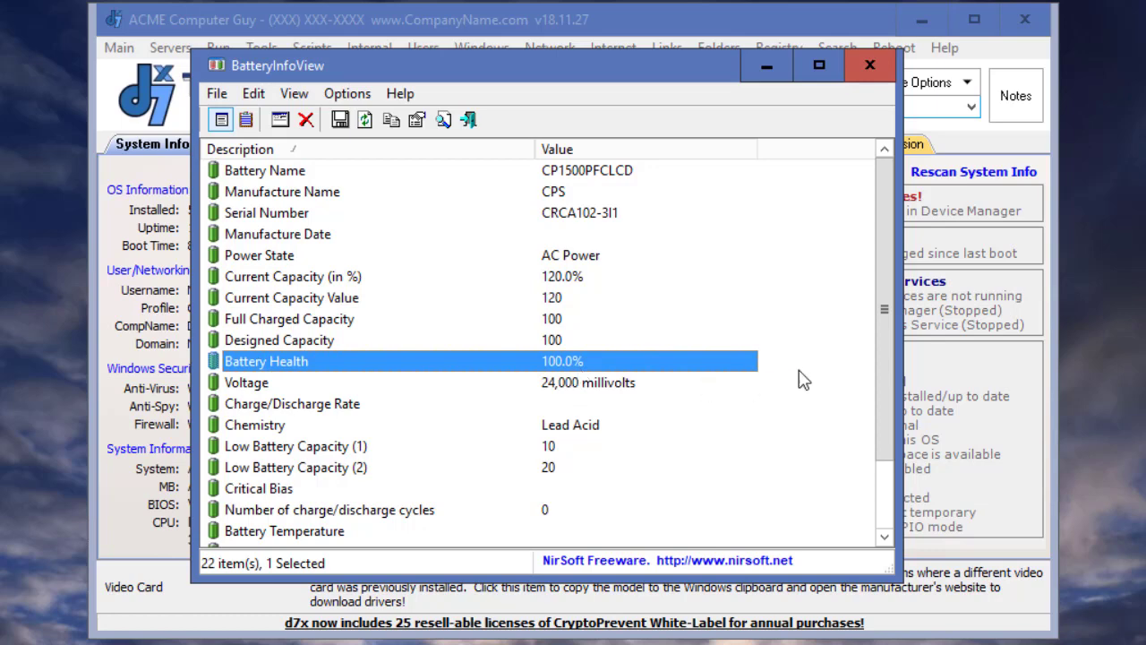
drag(884, 363, 873, 468)
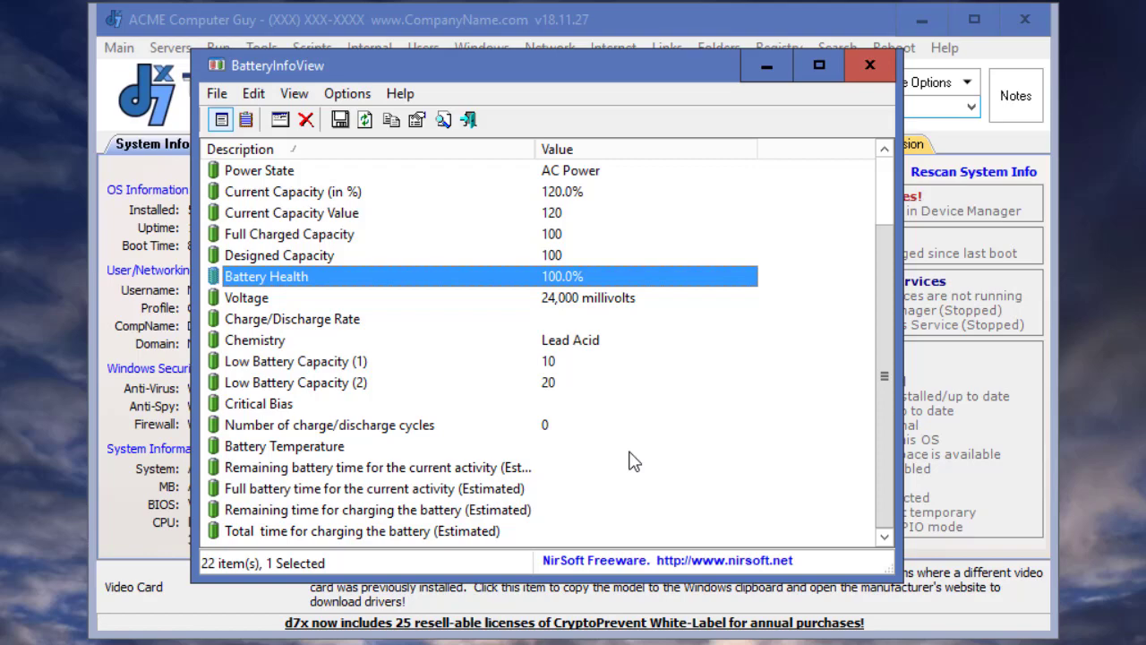
click(869, 66)
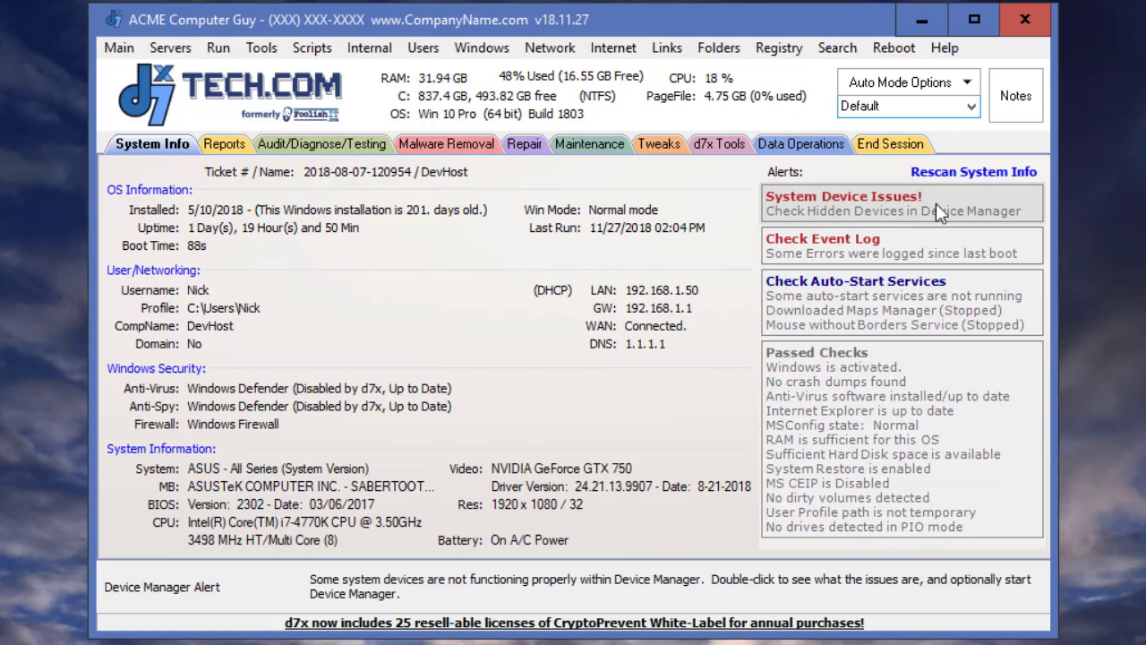
- Open the System Device Issues alert and examine the dam, EhStorClass, hwpolicy and MSPQM drivers and the Device Manager (PnP) issues
double_click(859, 224)
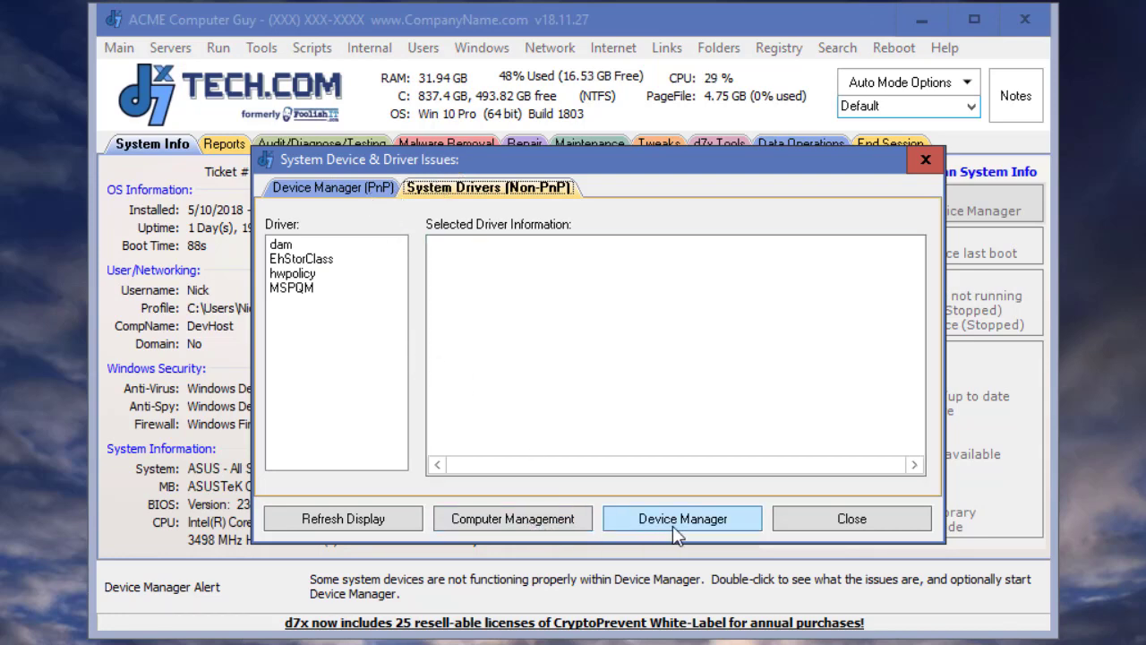
click(291, 244)
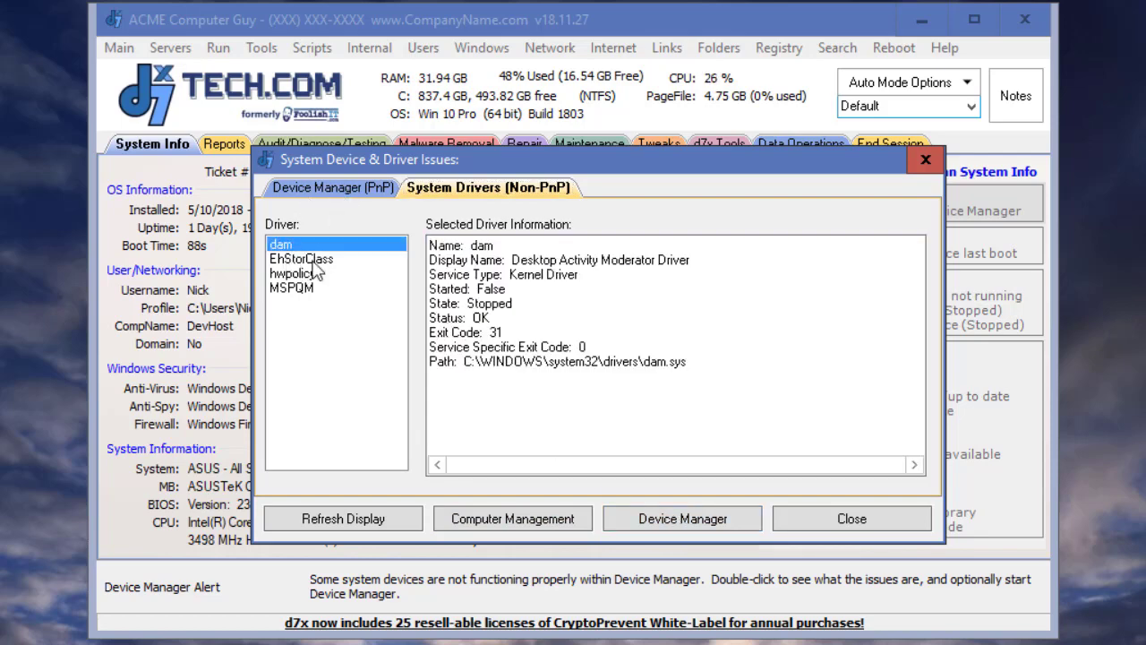
click(313, 262)
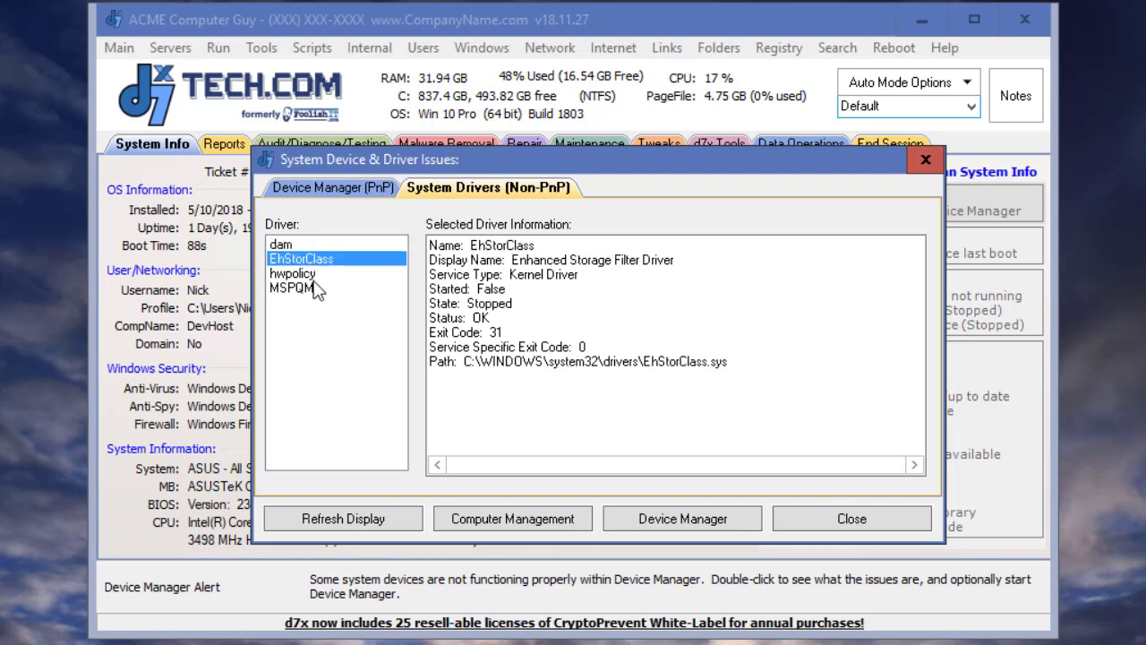
click(304, 274)
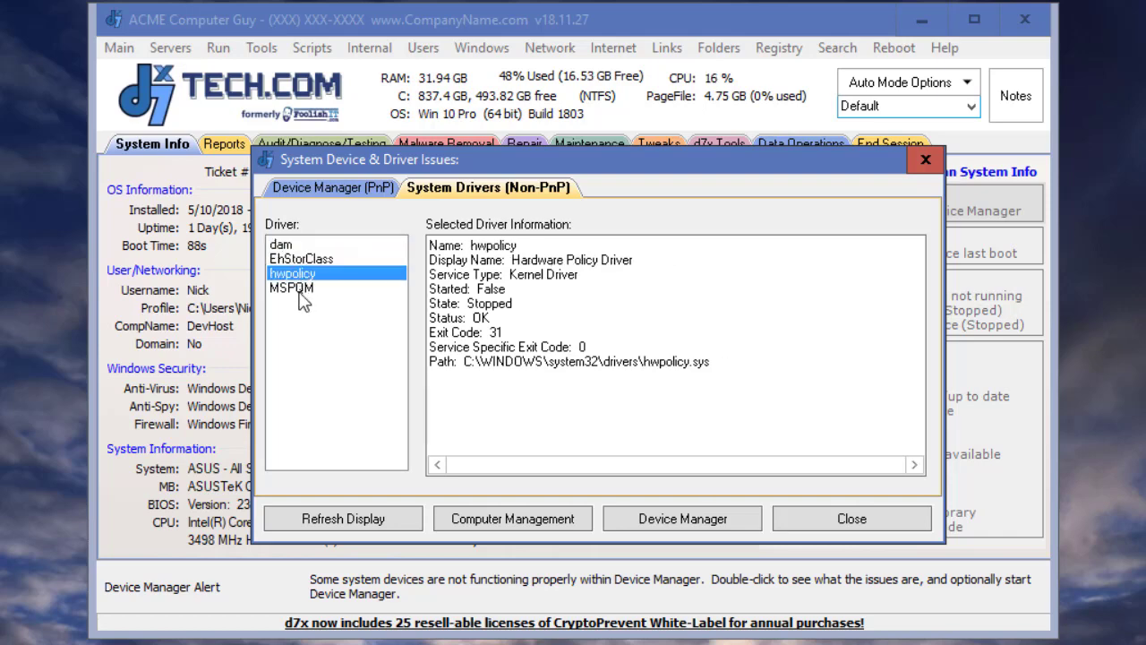
click(300, 291)
click(350, 192)
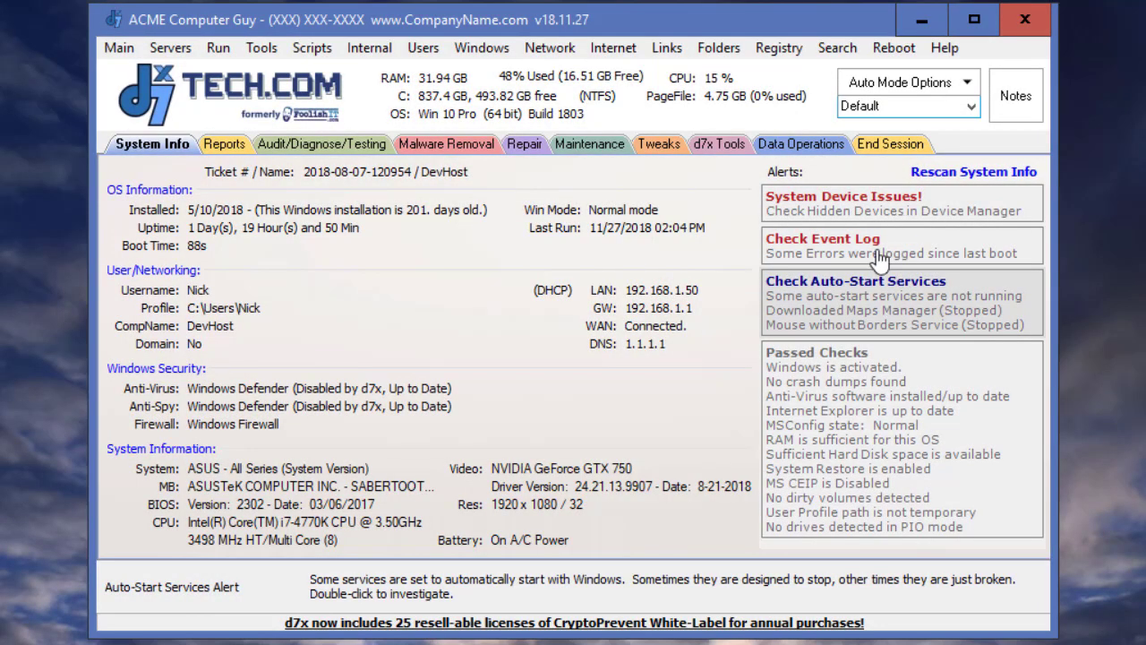
- Select the Check Event Log alert, find the Event Log Viewer among the d7x Tools, and return to the System Info page
click(877, 246)
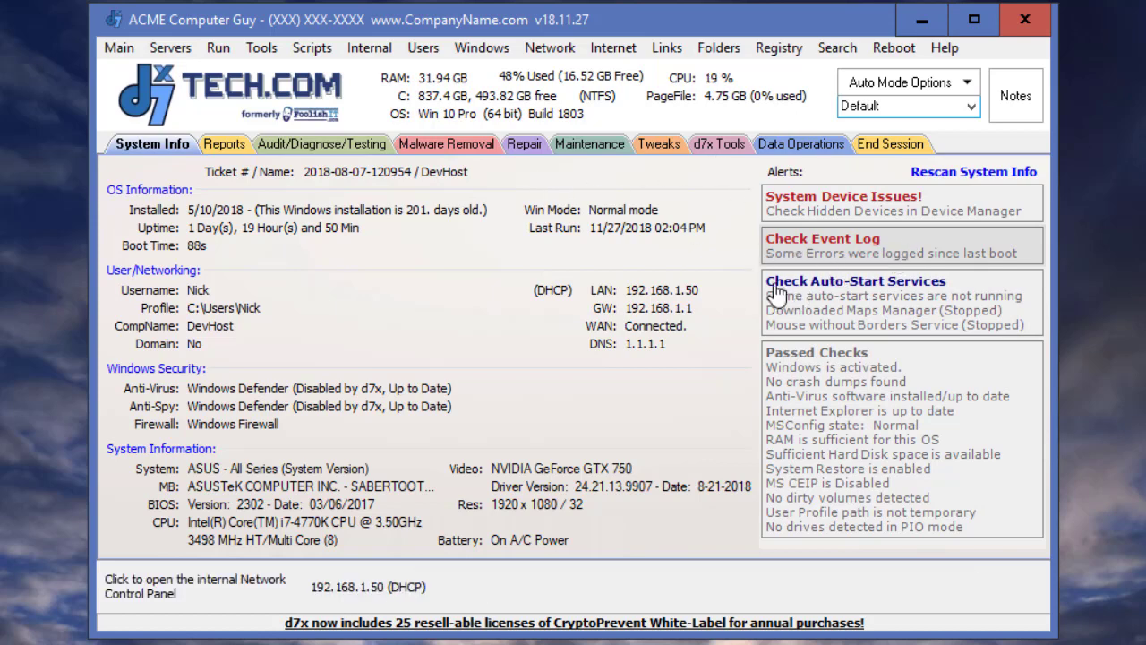
click(711, 145)
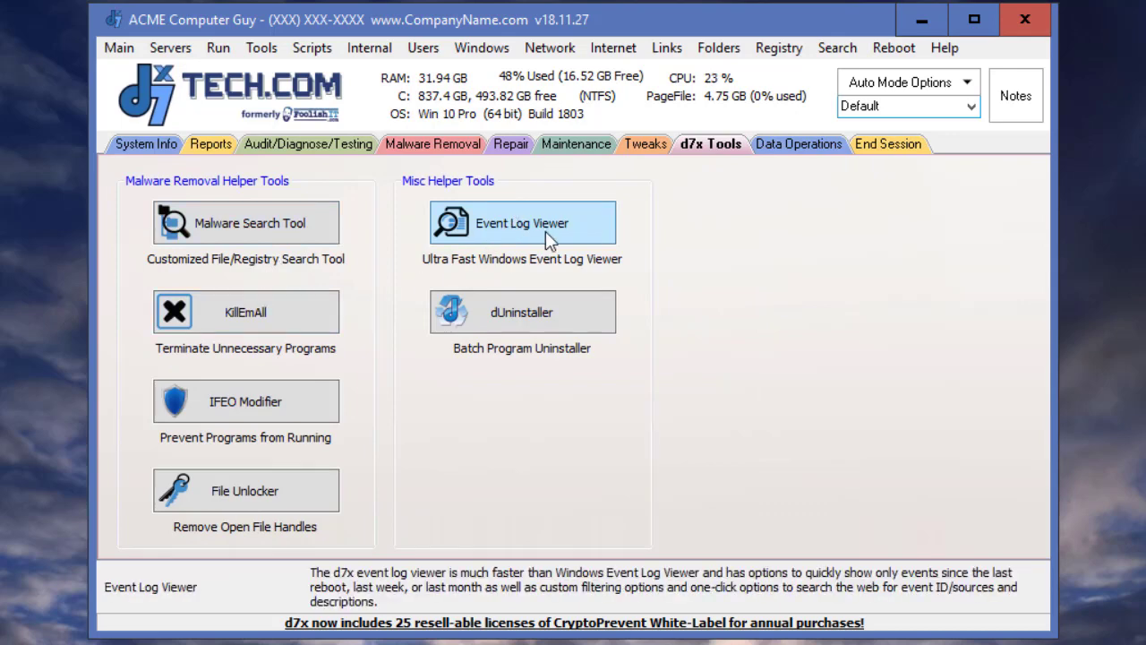
click(146, 145)
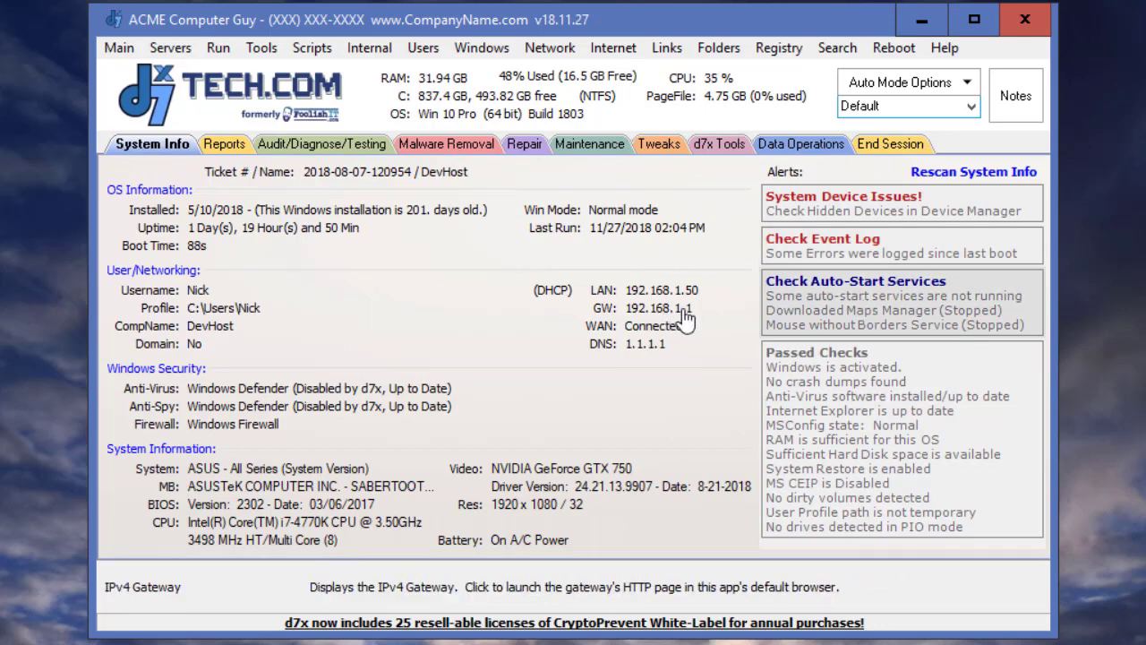